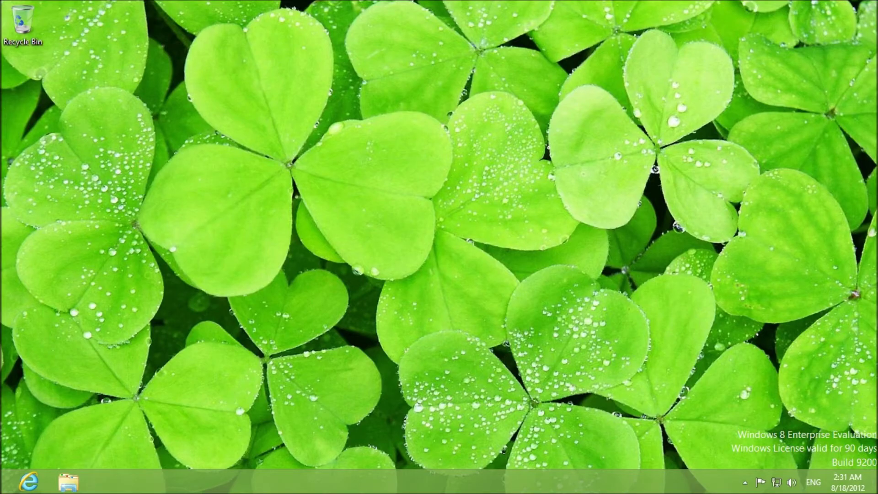
- Search the Start screen for 'defend', launch Windows Defender and nudge its window left
key("super")
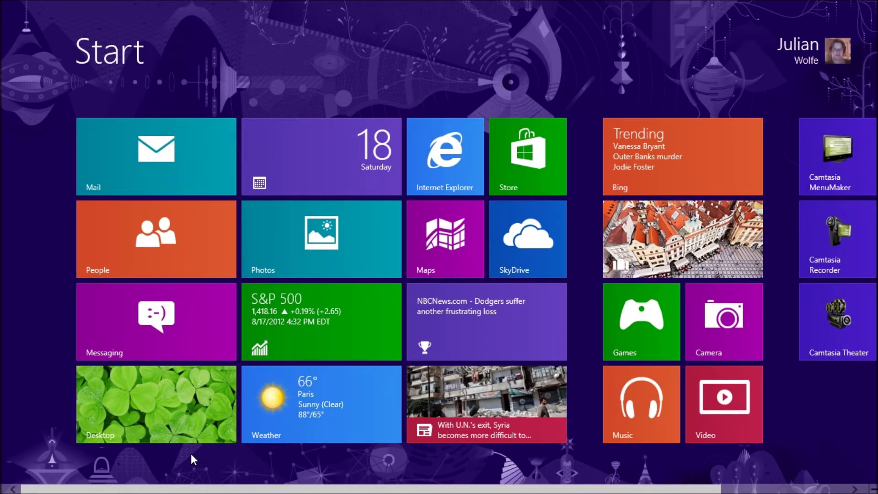
type("de")
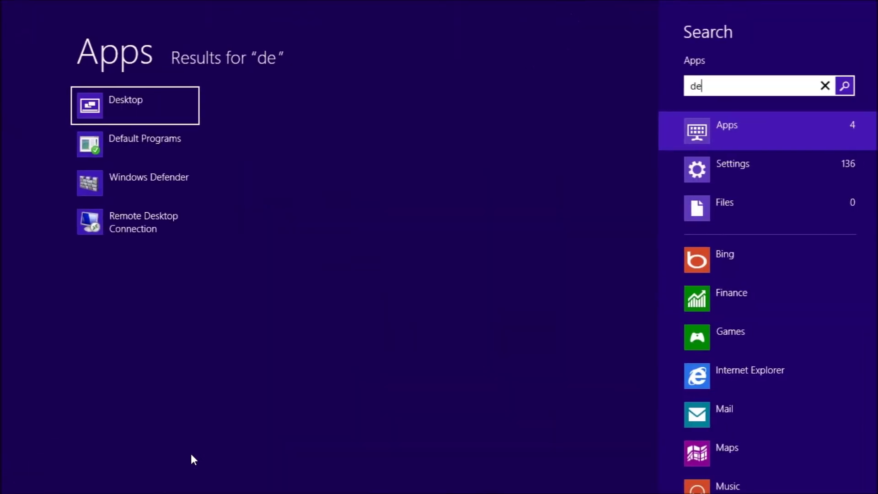
type("fend")
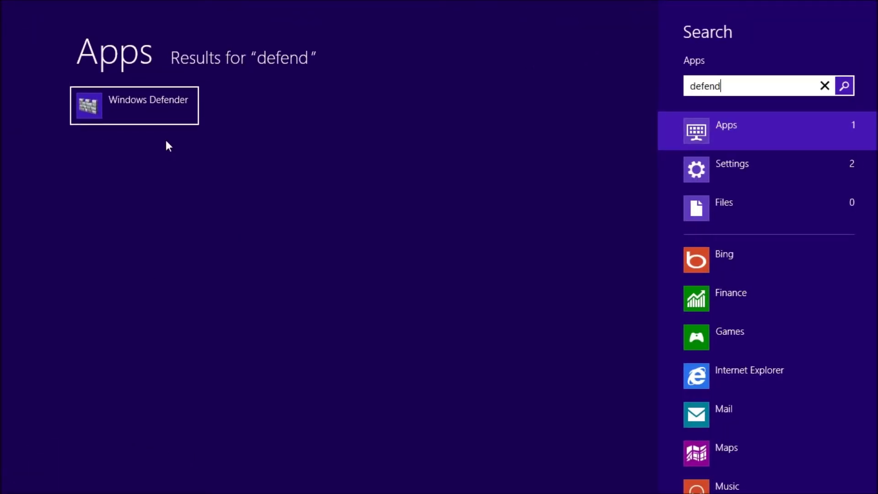
left_click(152, 110)
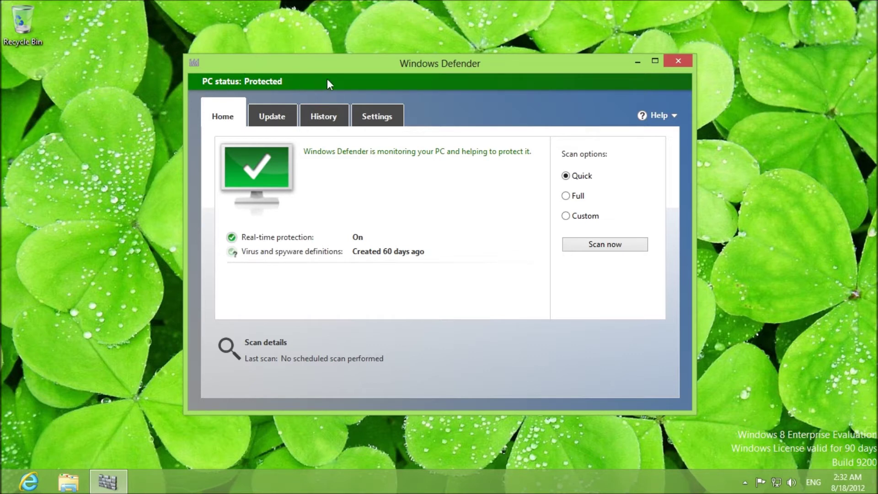
left_click_drag(446, 65, 421, 69)
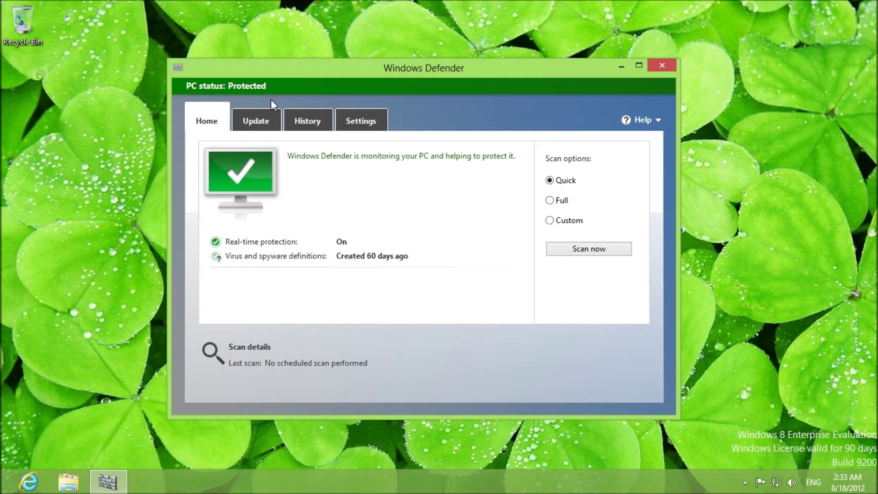
left_click_drag(353, 70, 369, 48)
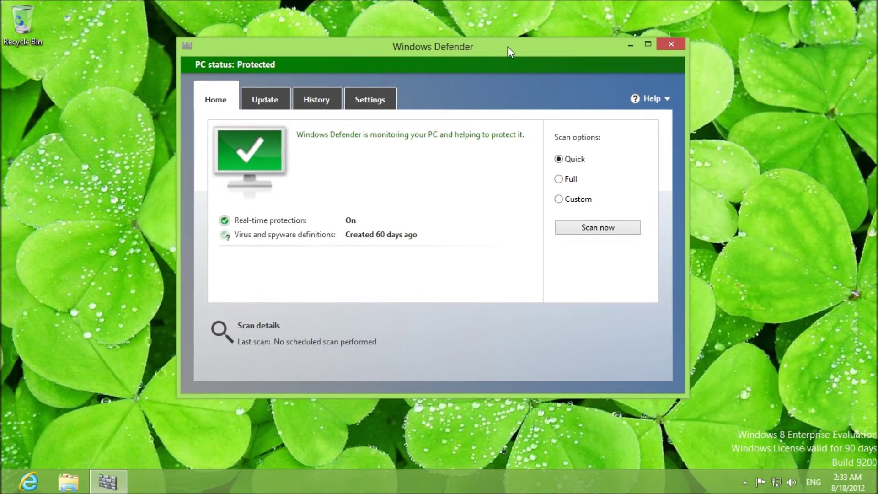
- Download the latest virus and spyware definitions, then view the History of detected items
left_click(265, 99)
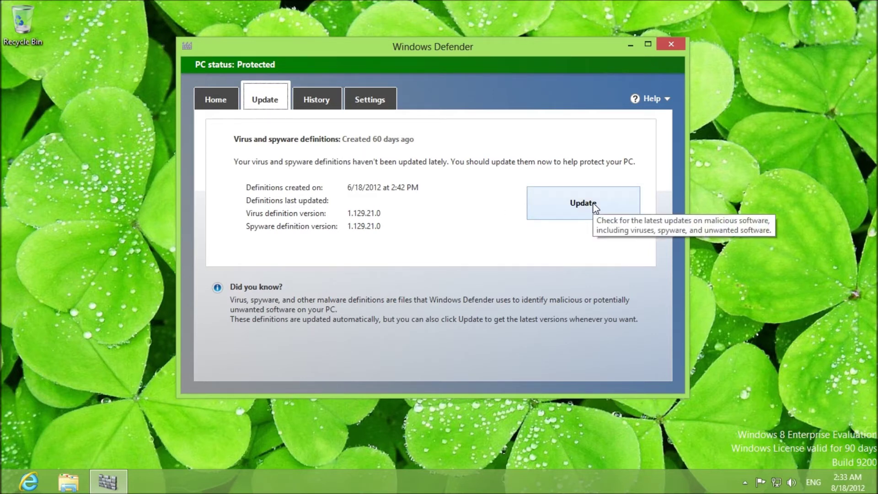
left_click(595, 207)
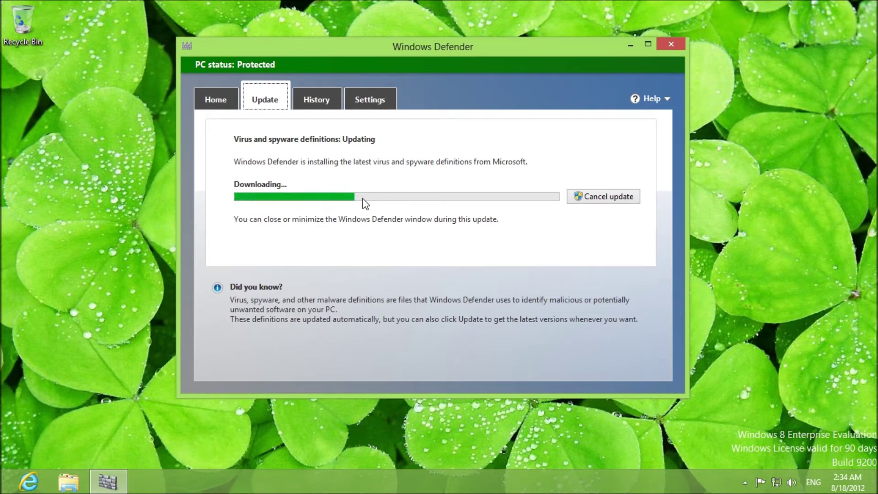
left_click(326, 106)
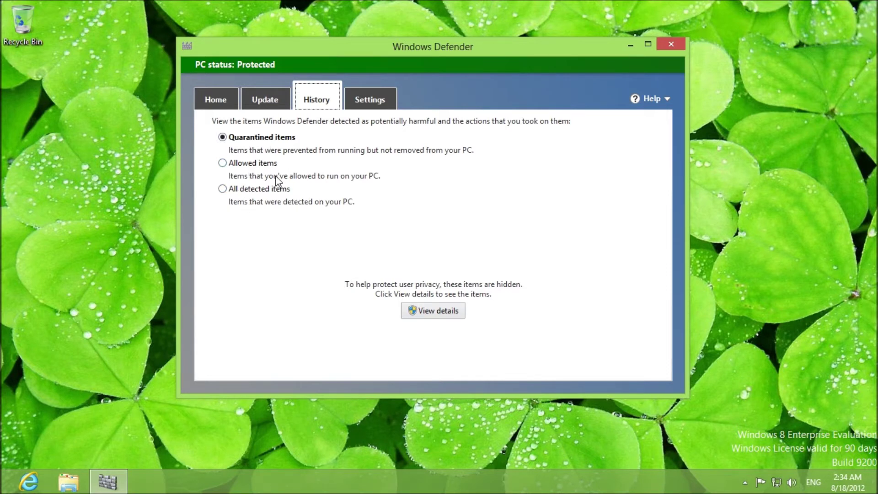
- Open Defender's Settings and go to the Excluded files and locations page
left_click(361, 101)
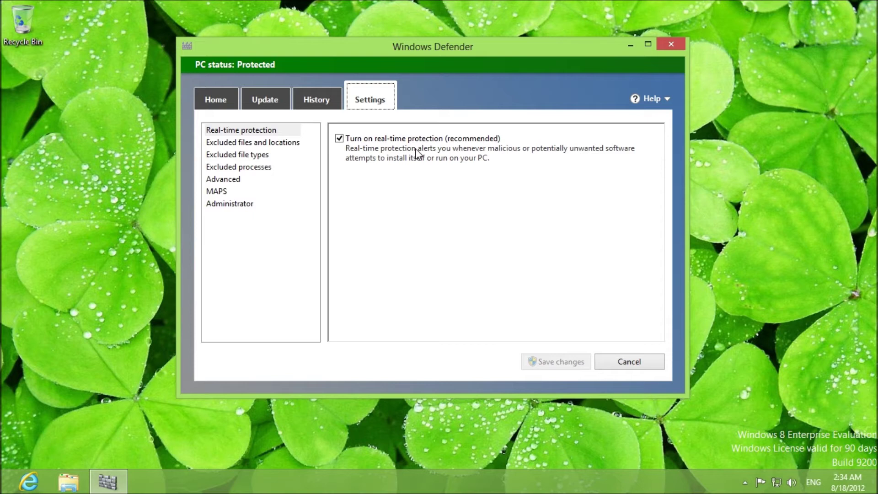
left_click(242, 145)
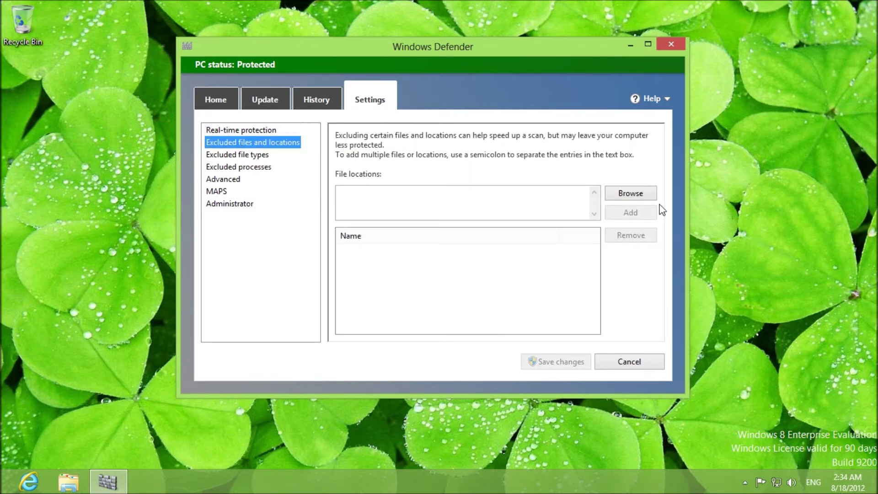
- Review the excluded file types and processes, then tick Scan removable drives under Advanced
left_click(243, 156)
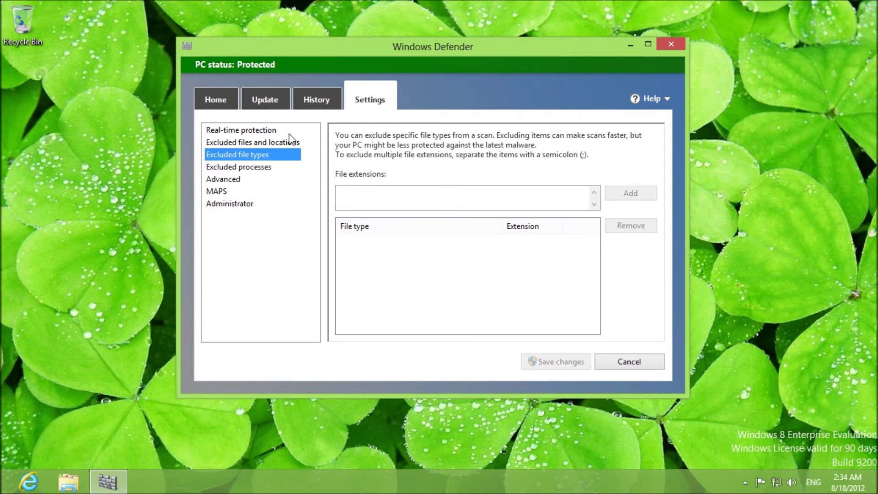
left_click(263, 169)
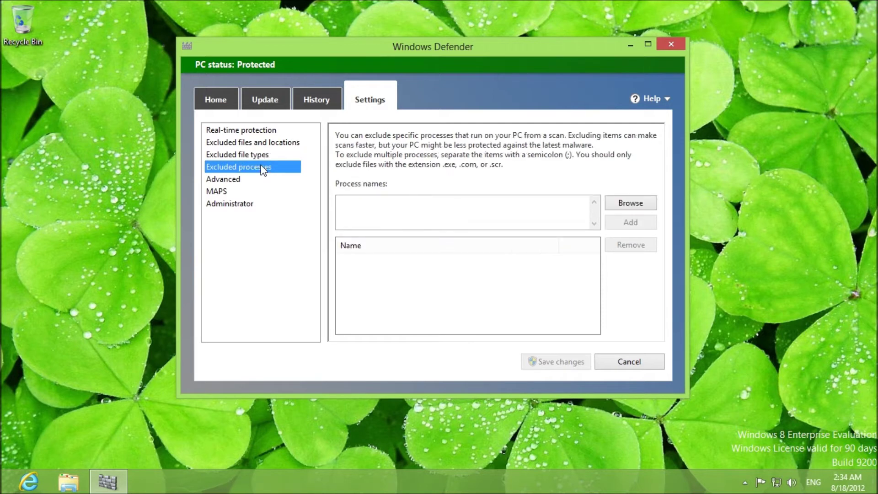
left_click(259, 157)
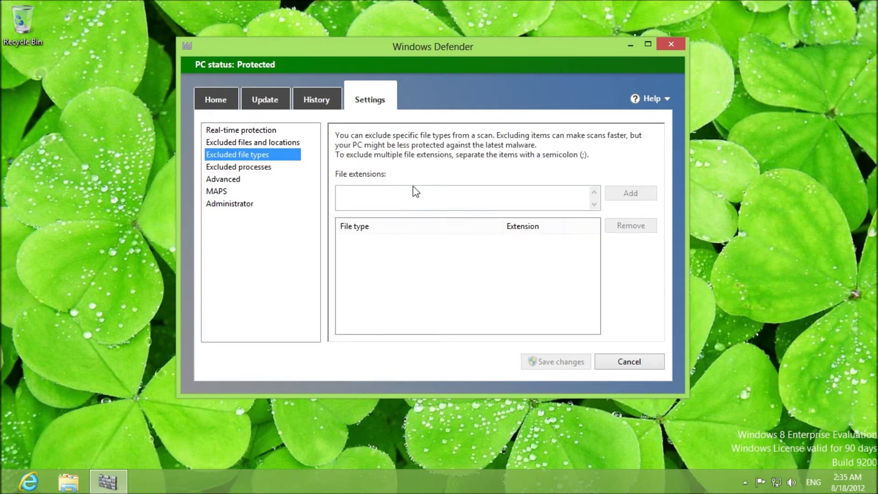
left_click(257, 169)
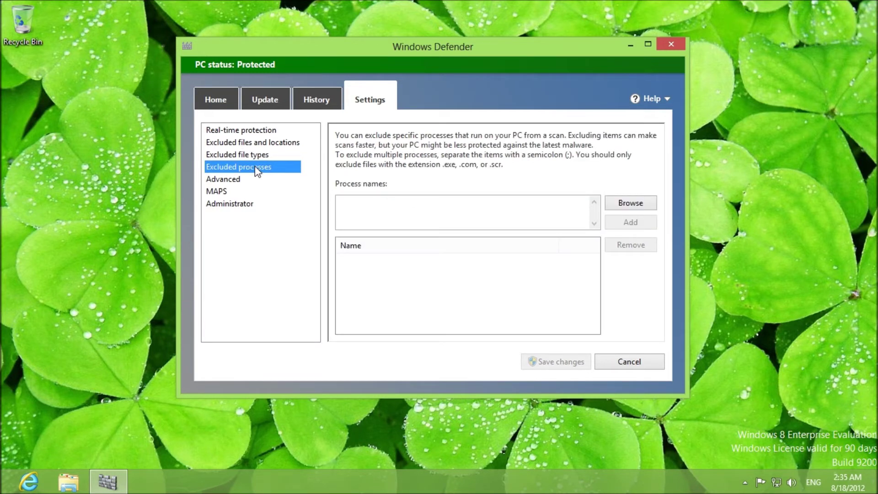
left_click(231, 181)
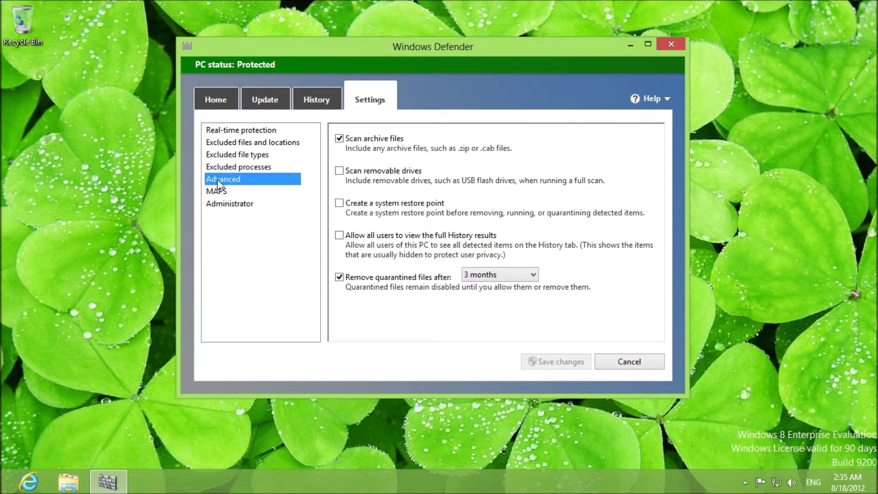
left_click(339, 171)
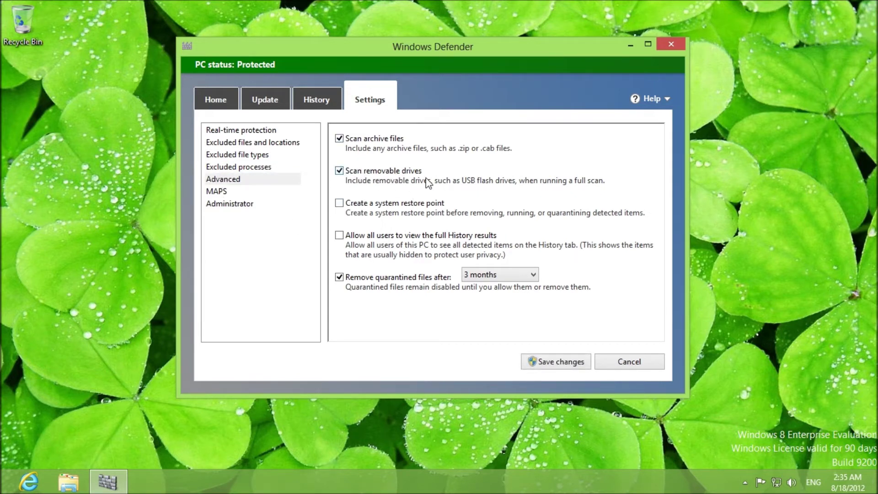
- Tick Create a system restore point and save the advanced scan changes
left_click(339, 205)
key("Tab")
left_click(546, 360)
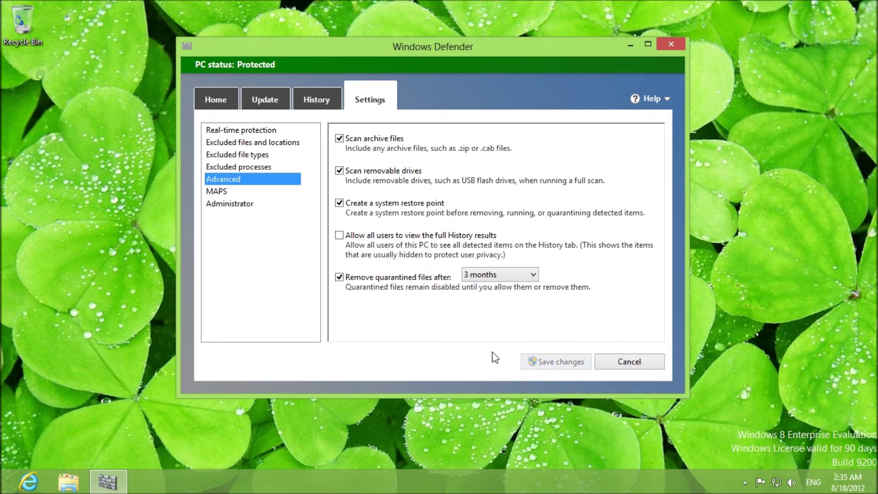
left_click(237, 190)
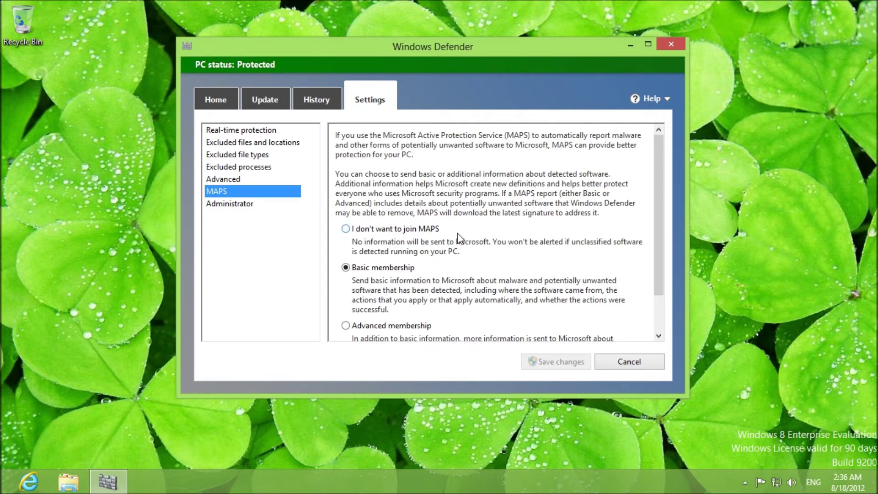
- Set MAPS membership to Advanced, save it, and view the Administrator option
scroll(655, 195, "down", 2)
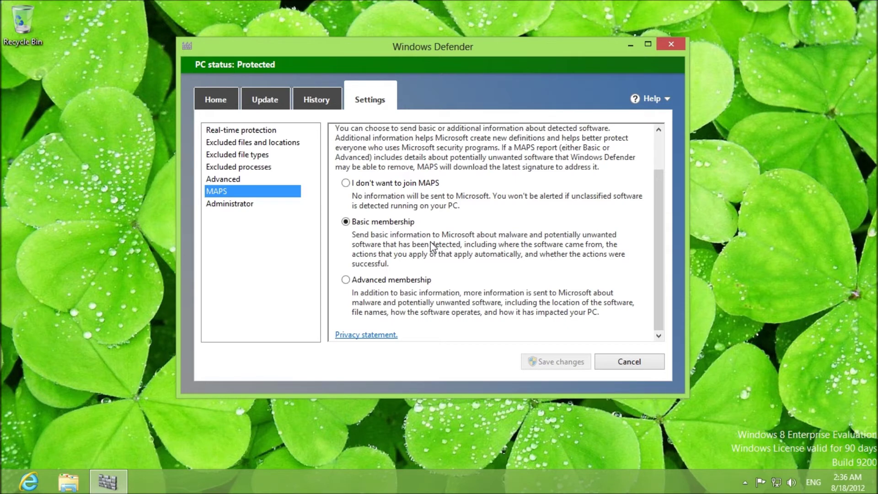
left_click(368, 279)
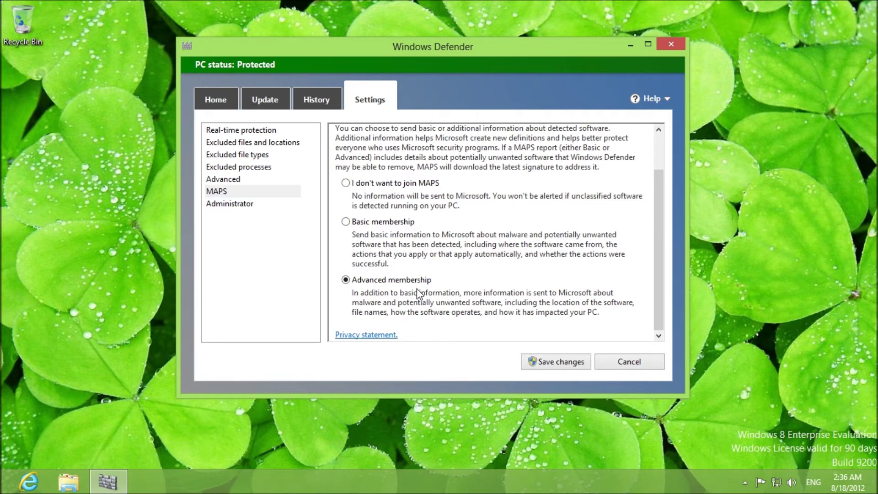
left_click(549, 365)
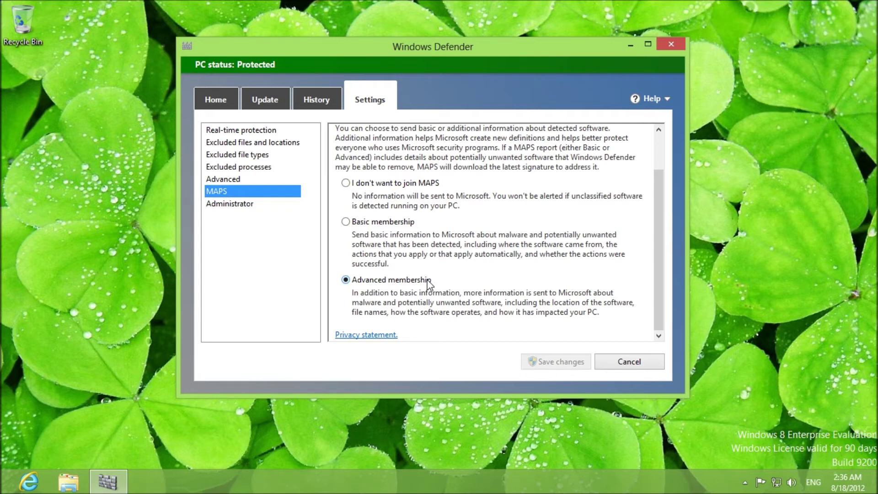
left_click(225, 204)
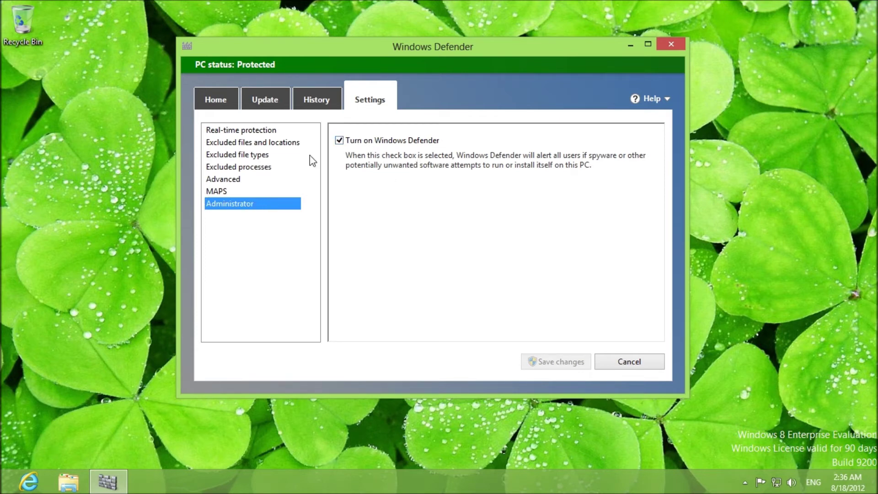
left_click(315, 99)
- Confirm definitions are up to date, then open Action Center with Security expanded
left_click(280, 107)
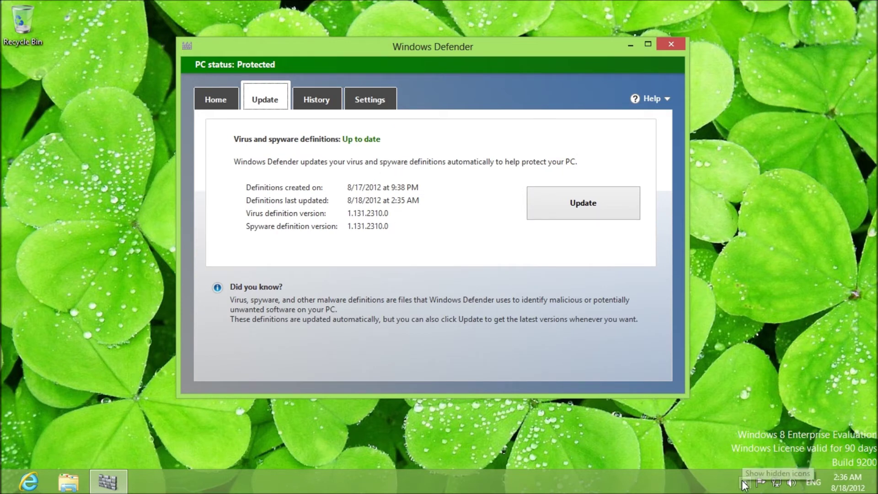
left_click(761, 483)
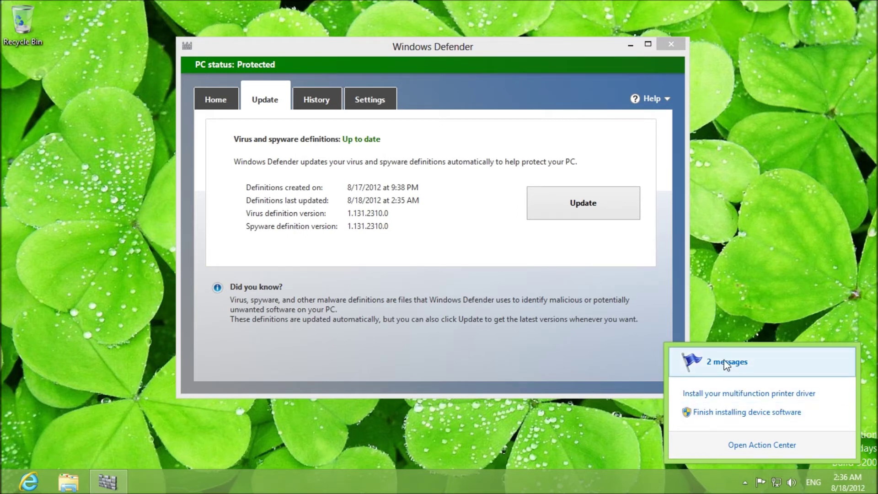
left_click(738, 445)
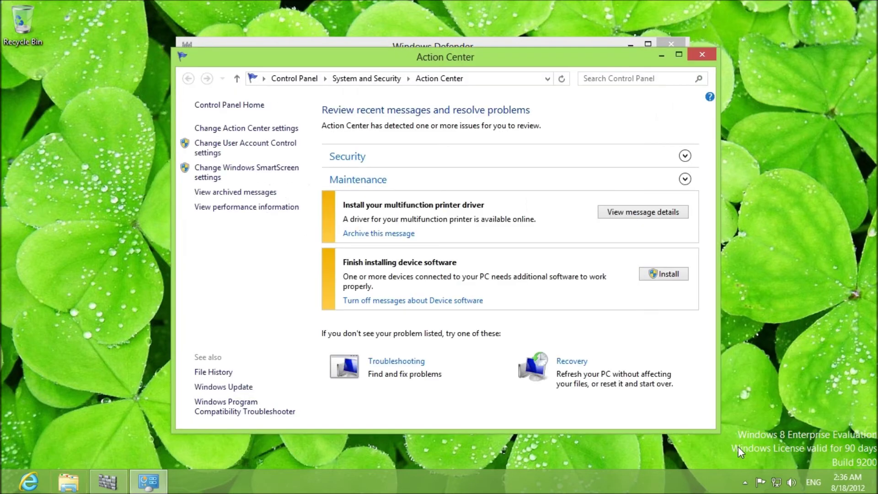
left_click(683, 155)
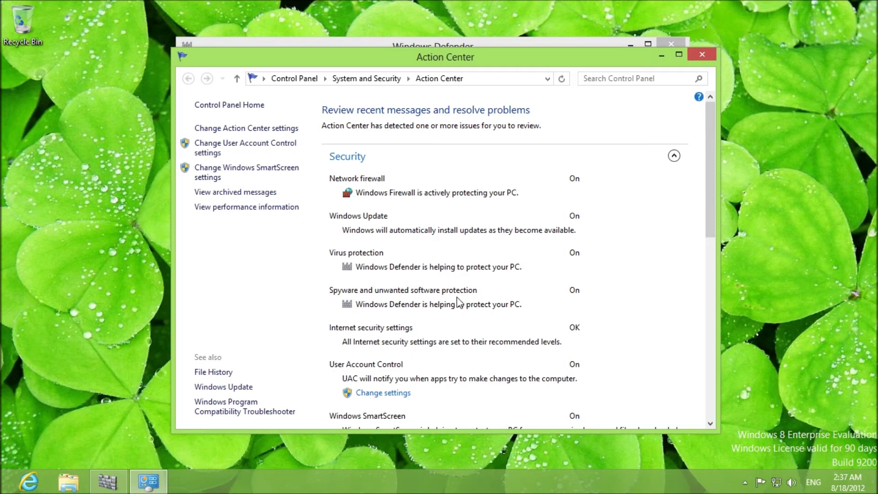
- Scroll through Action Center's Security entries, then move it aside and bring Defender forward
scroll(440, 341, "down", 1)
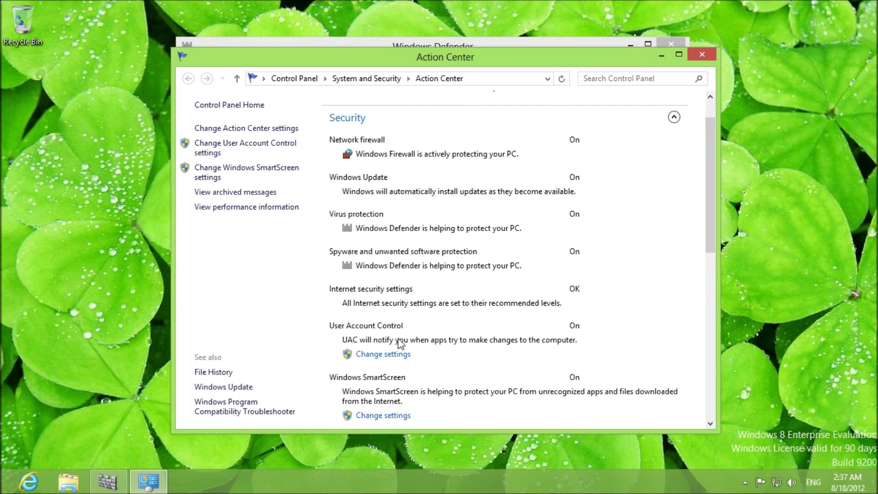
scroll(399, 344, "down", 1)
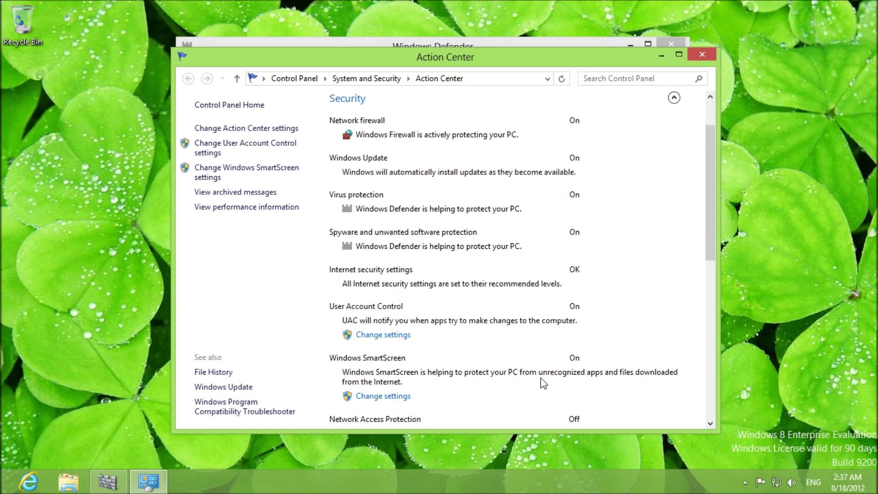
scroll(541, 379, "down", 4)
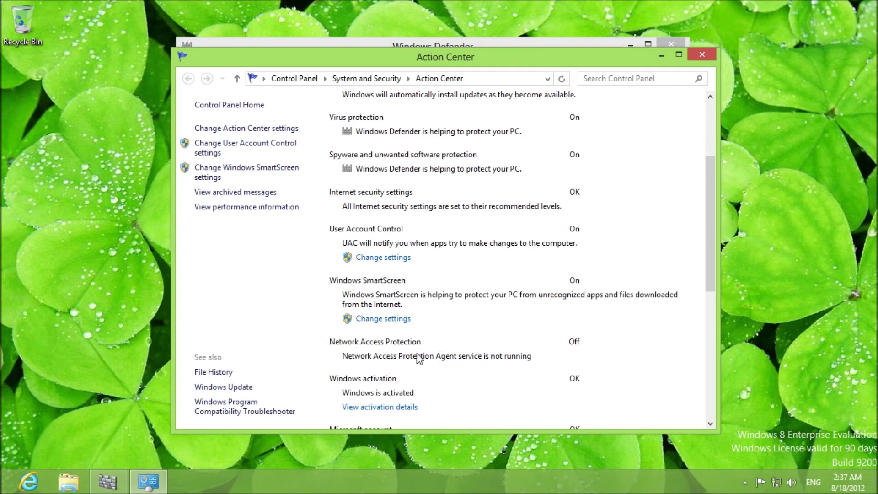
scroll(511, 358, "down", 5)
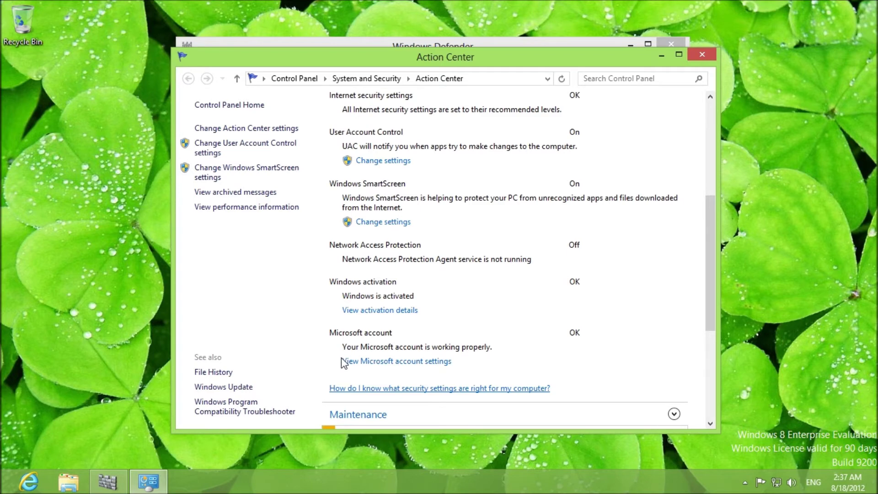
scroll(459, 343, "down", 2)
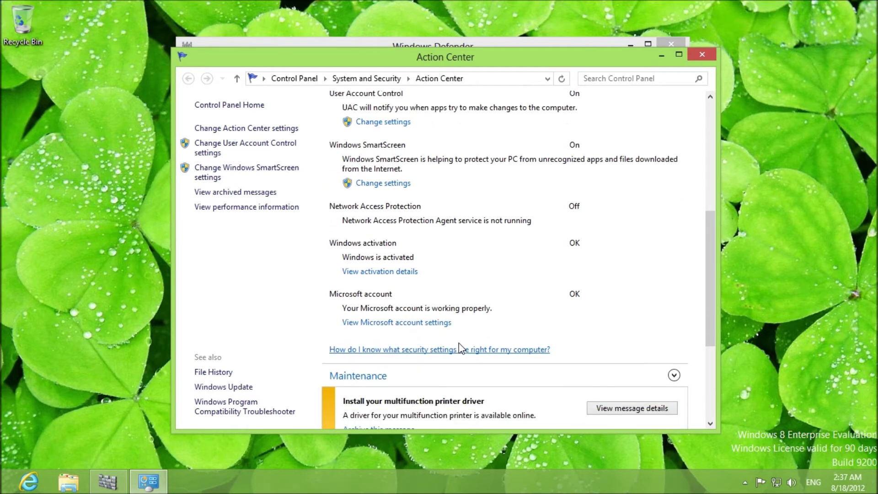
scroll(459, 343, "up", 5)
scroll(459, 343, "up", 8)
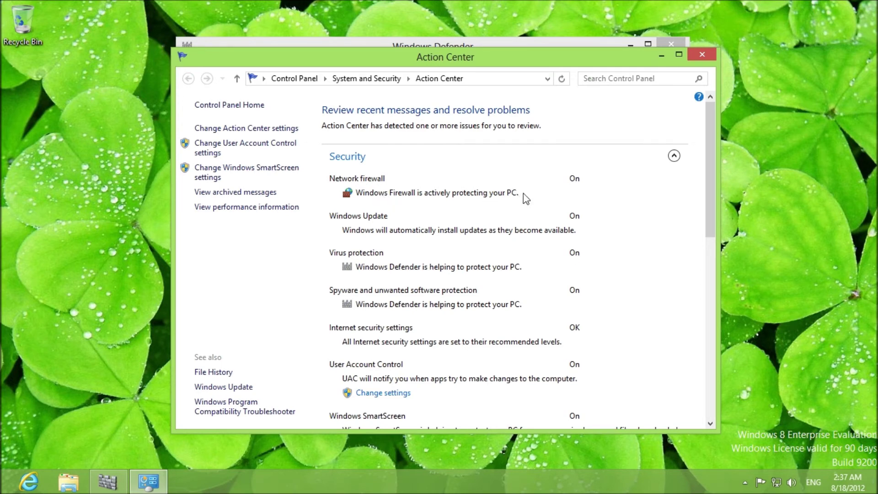
left_click_drag(463, 58, 475, 82)
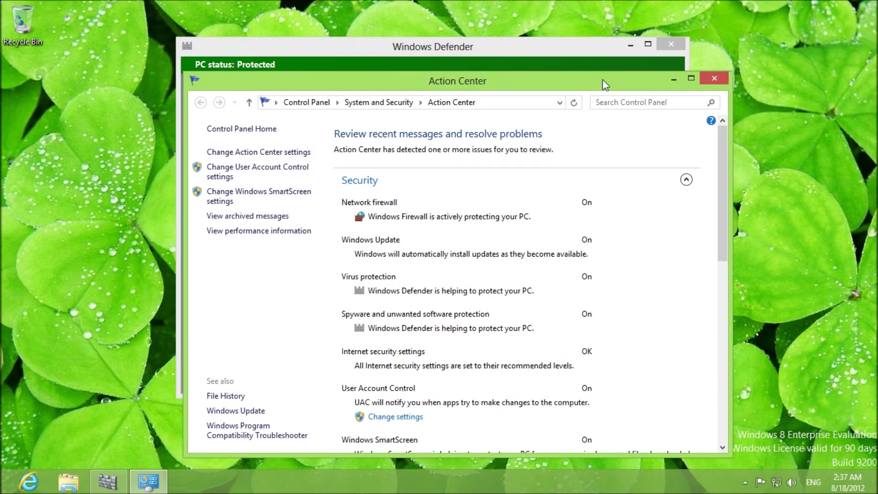
left_click(592, 44)
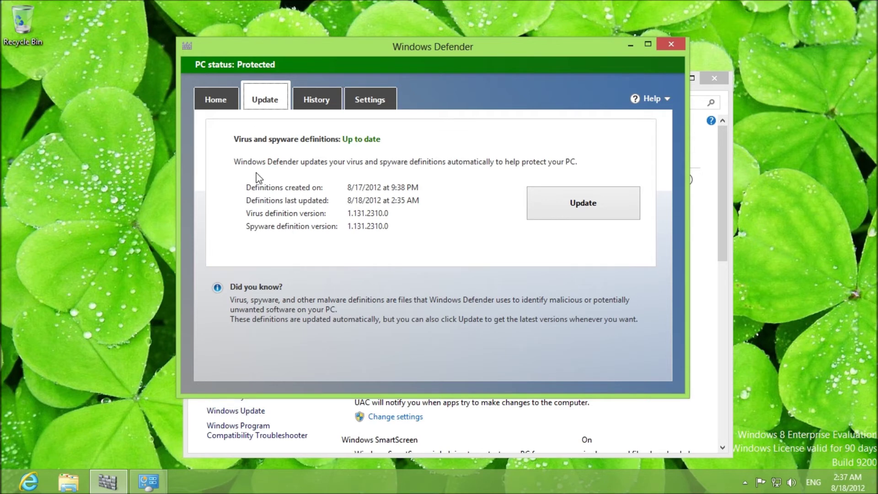
- From Defender's Home page, start a quick scan and cancel it
left_click(231, 105)
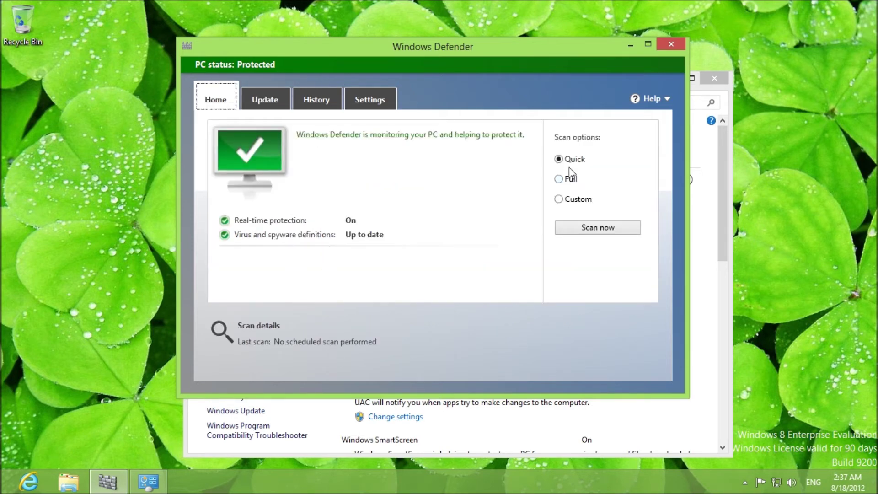
mouse_move(561, 165)
left_click(575, 227)
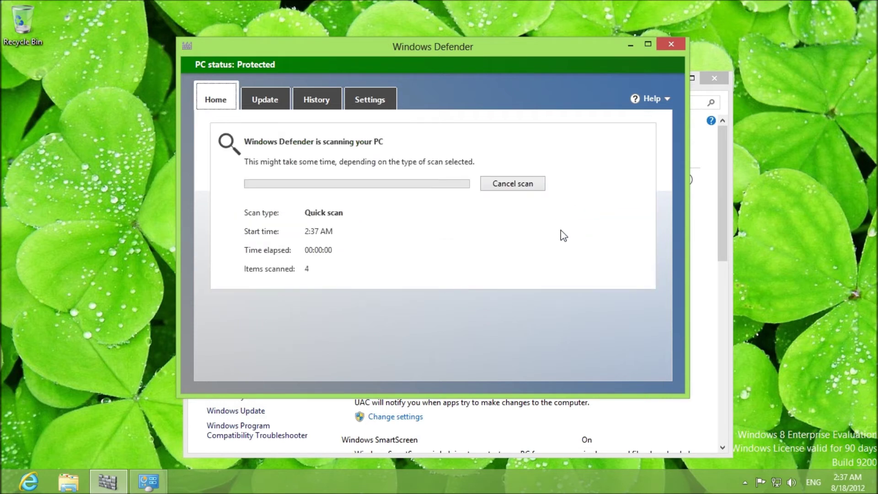
left_click(503, 188)
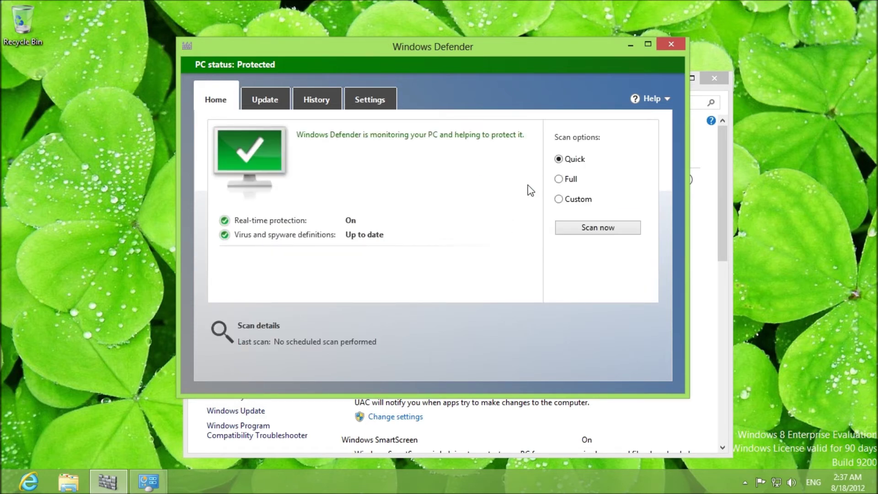
- Start and cancel a full scan, then choose Custom and open its drive picker
left_click(559, 179)
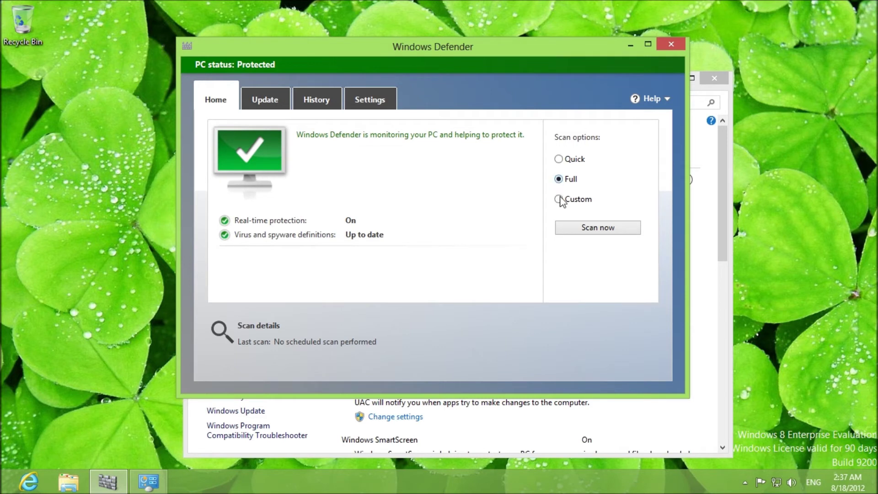
left_click(602, 230)
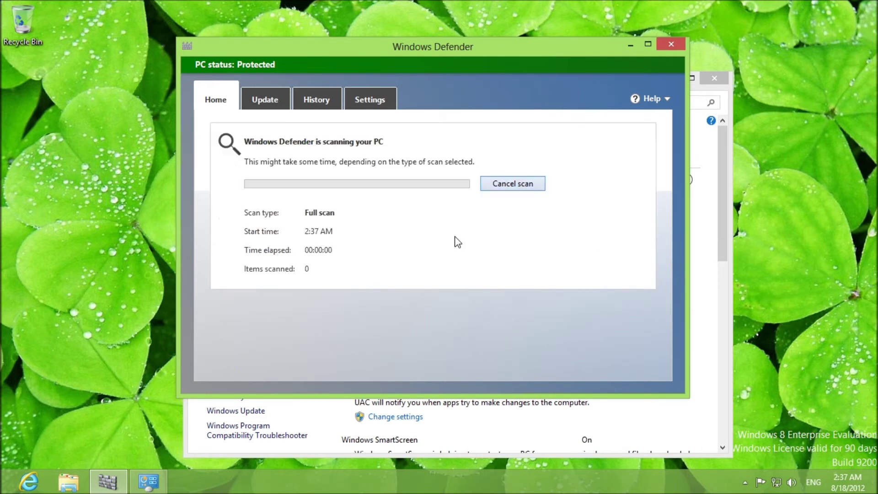
left_click(496, 184)
left_click(568, 200)
left_click(568, 229)
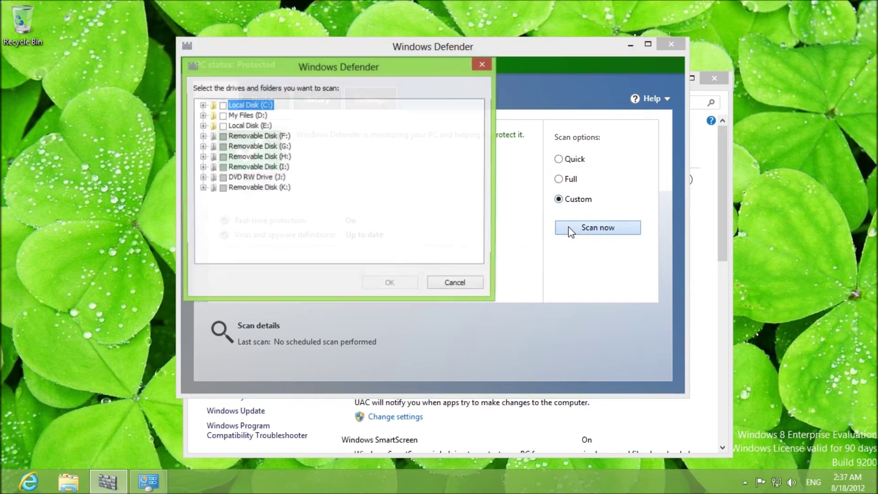
- Expand Local Disk (C:) > Users down to the user's profile folder
left_click(202, 105)
left_click(215, 125)
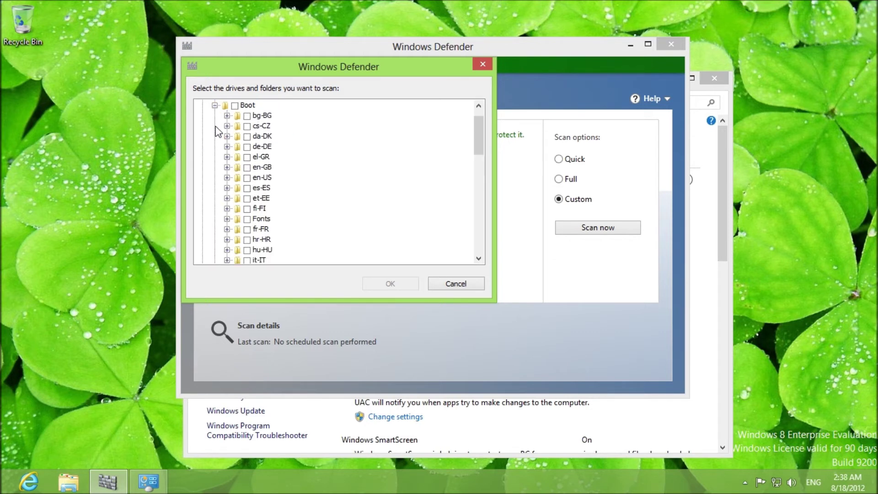
left_click(214, 105)
scroll(230, 158, "up", 1)
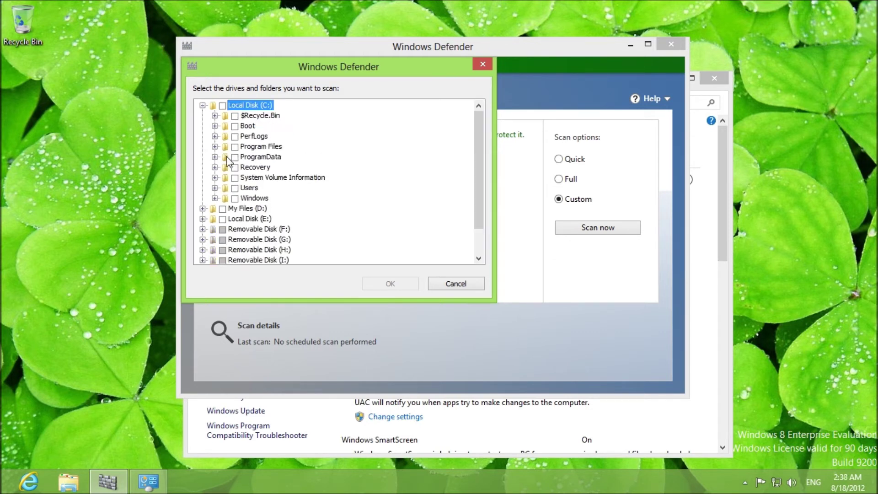
left_click(227, 188)
left_click(214, 187)
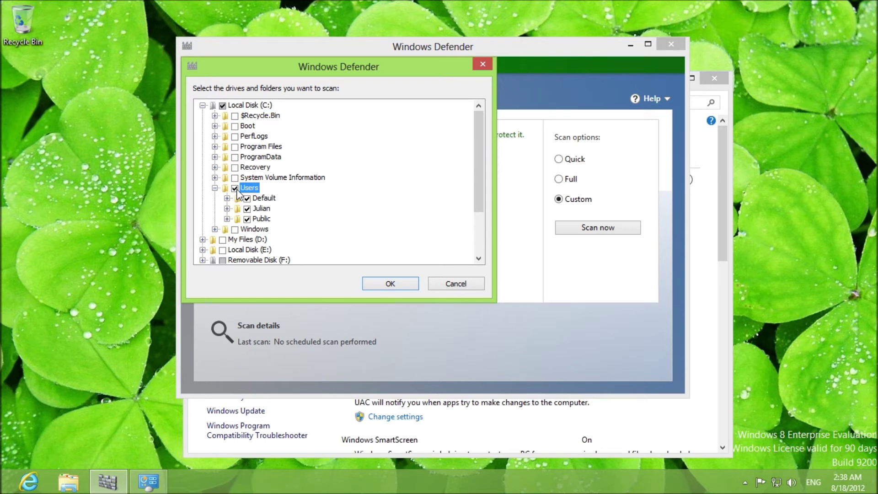
left_click(228, 209)
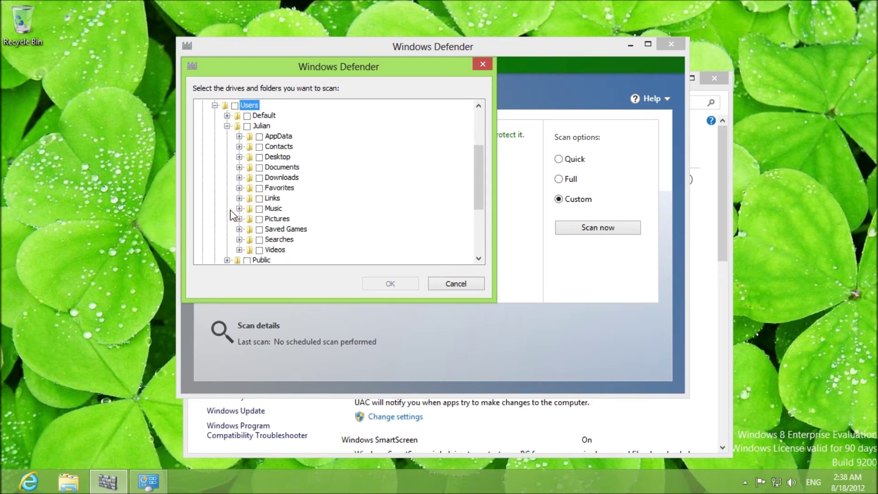
- Tick Contacts, Desktop, Documents and AppData, then start the custom scan
left_click(260, 146)
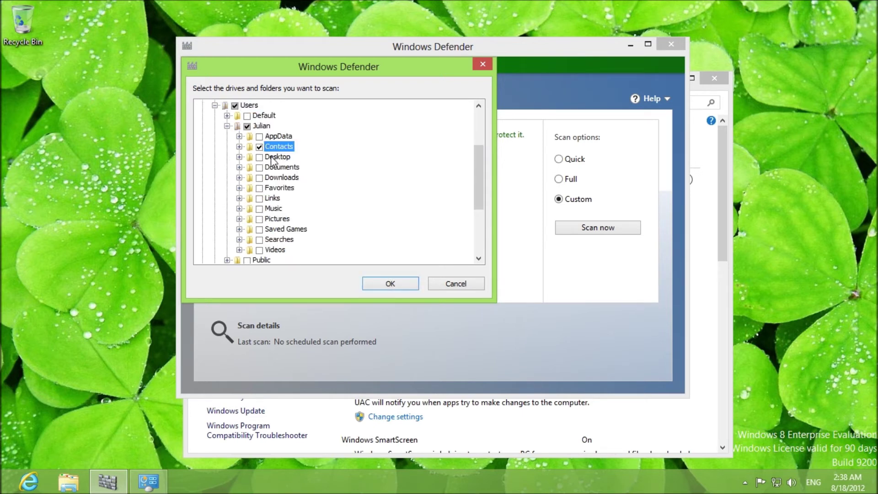
left_click(260, 157)
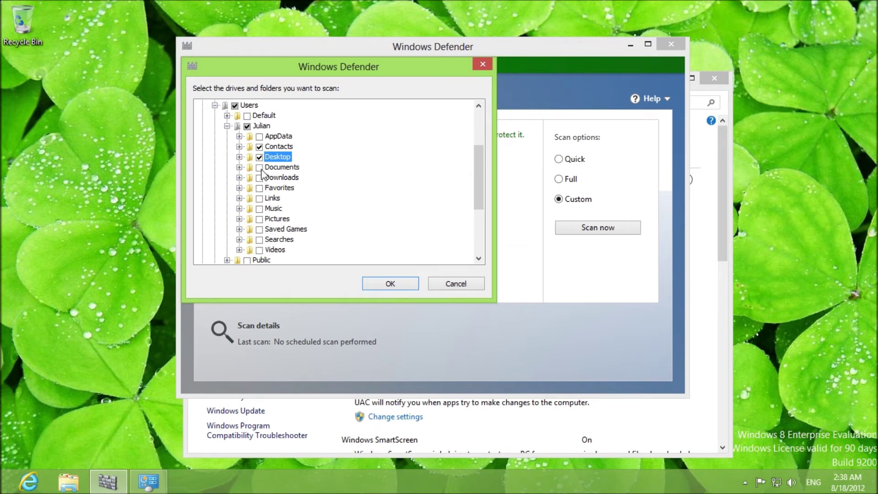
left_click(259, 168)
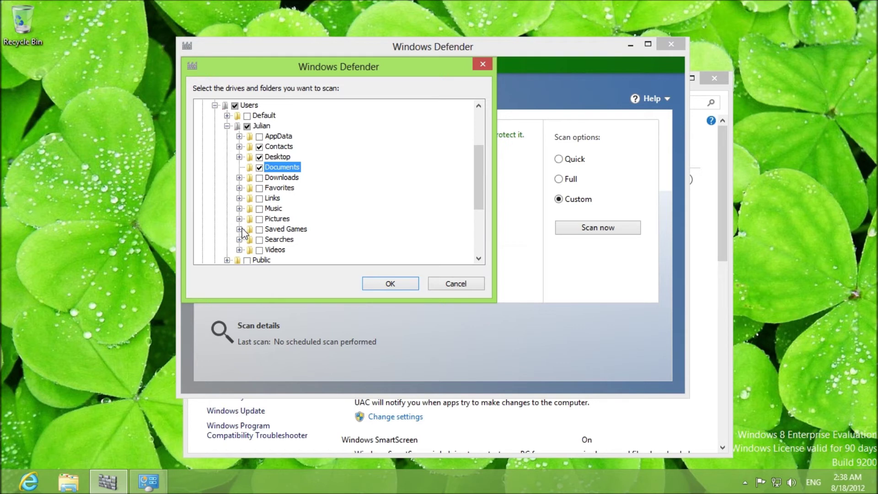
left_click(239, 249)
left_click(239, 239)
left_click(239, 188)
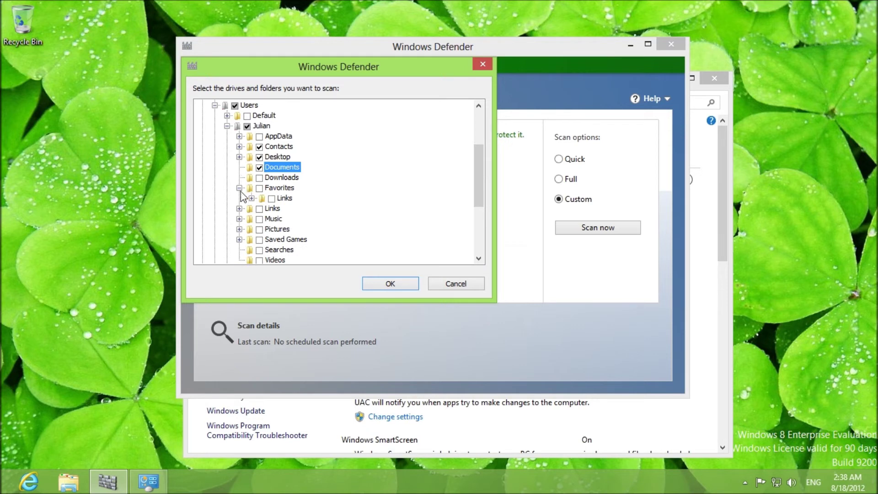
left_click(239, 188)
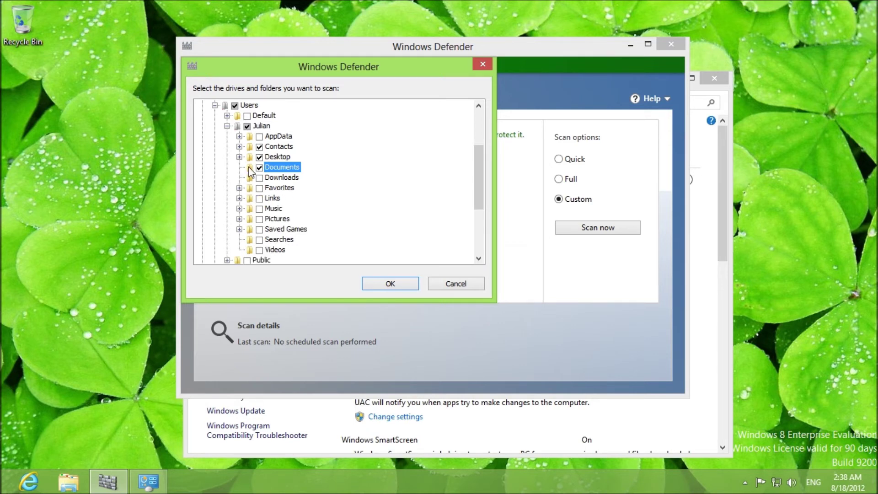
left_click(259, 136)
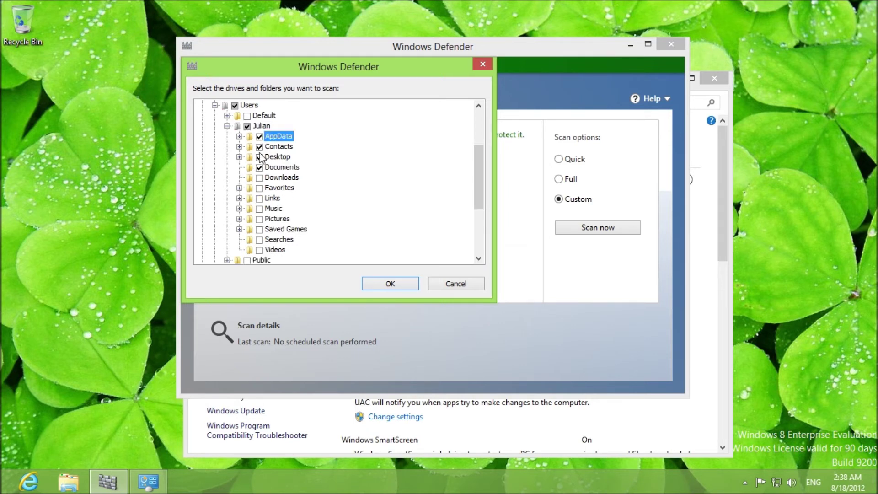
left_click(238, 137)
left_click(238, 136)
left_click(379, 288)
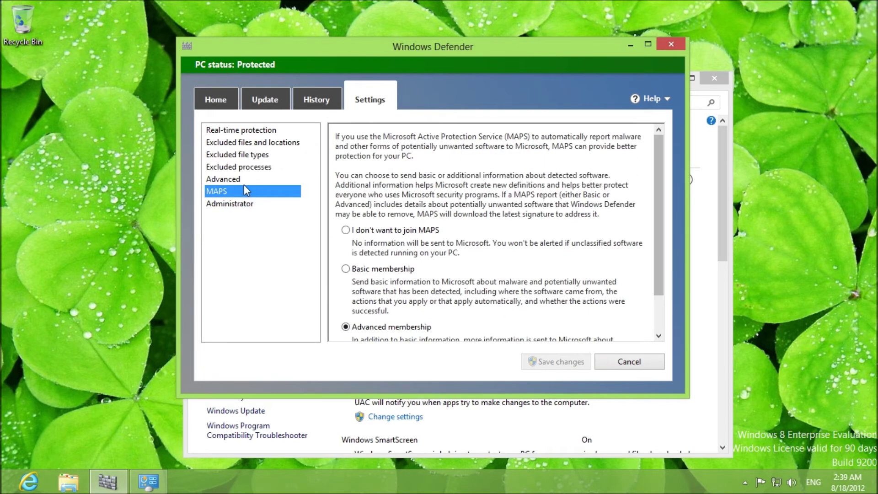
- Review the Advanced, Excluded processes, file types, files and locations, and Real-time protection settings
left_click(224, 182)
left_click(229, 172)
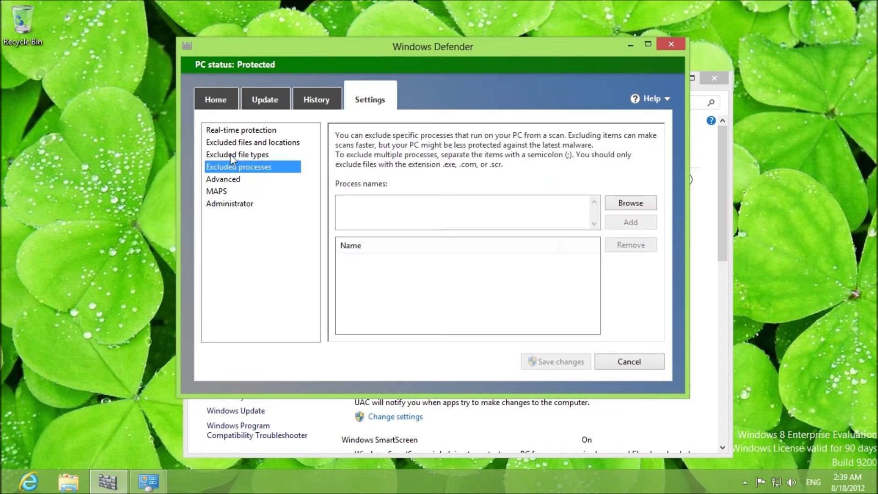
left_click(231, 157)
left_click(241, 144)
left_click(248, 132)
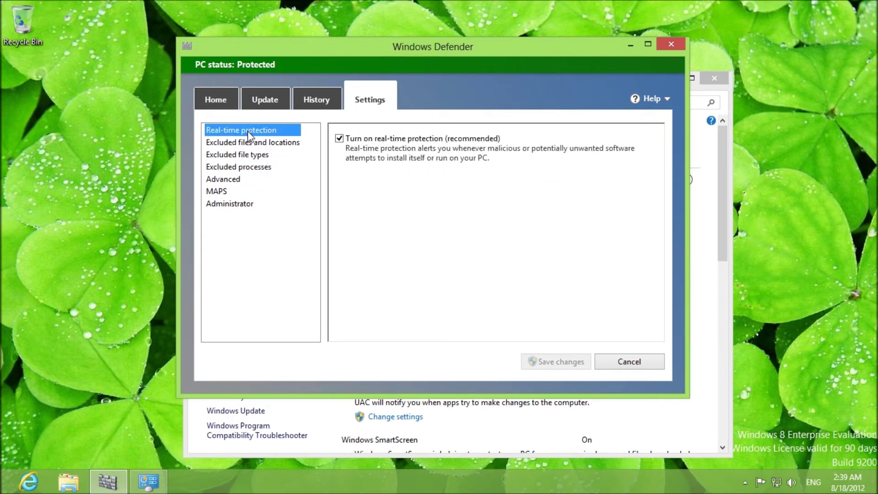
- Check the History and Update pages, then return to the Home page
left_click(310, 99)
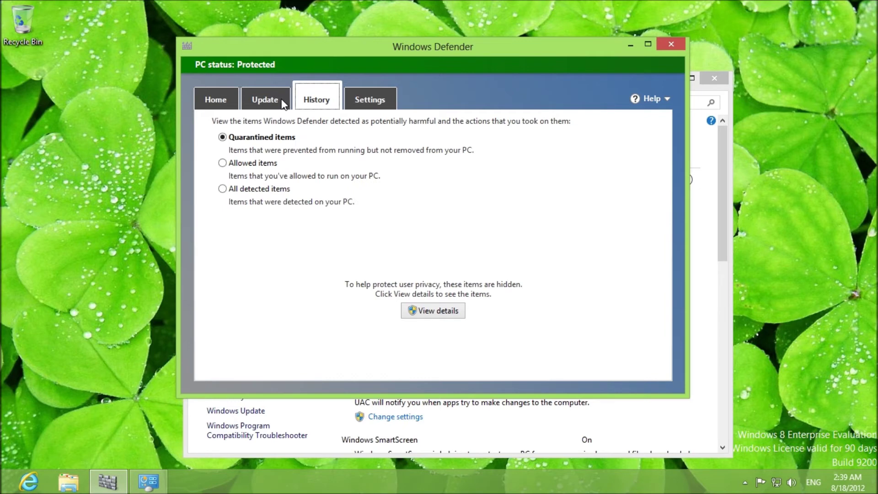
left_click(265, 101)
left_click(210, 104)
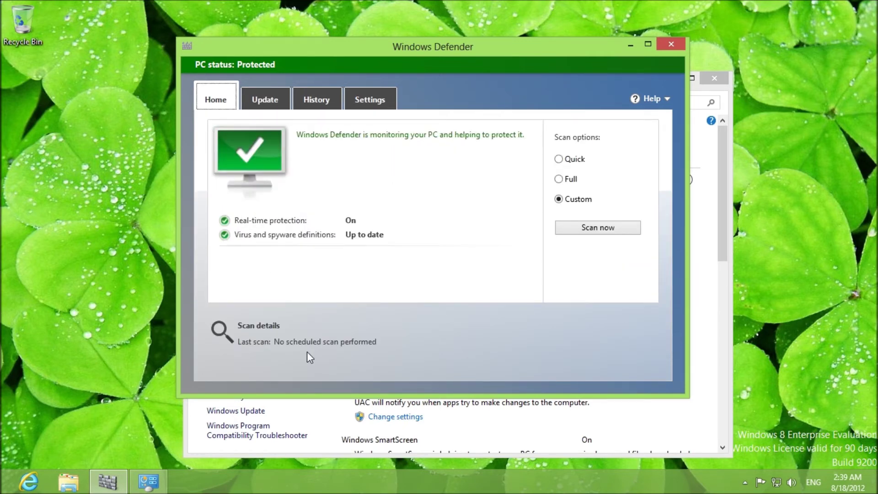
- Close Windows Defender, move Action Center, then open and dismiss SmartScreen settings unchanged
left_click(671, 46)
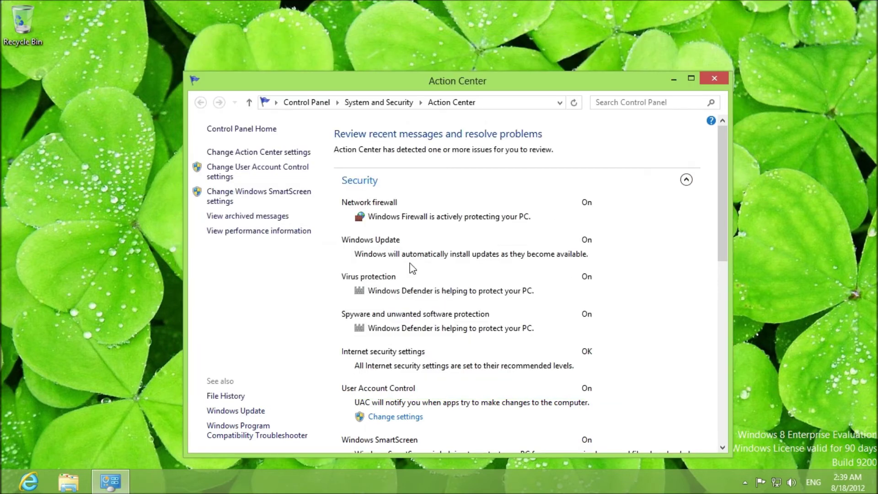
left_click_drag(492, 80, 528, 48)
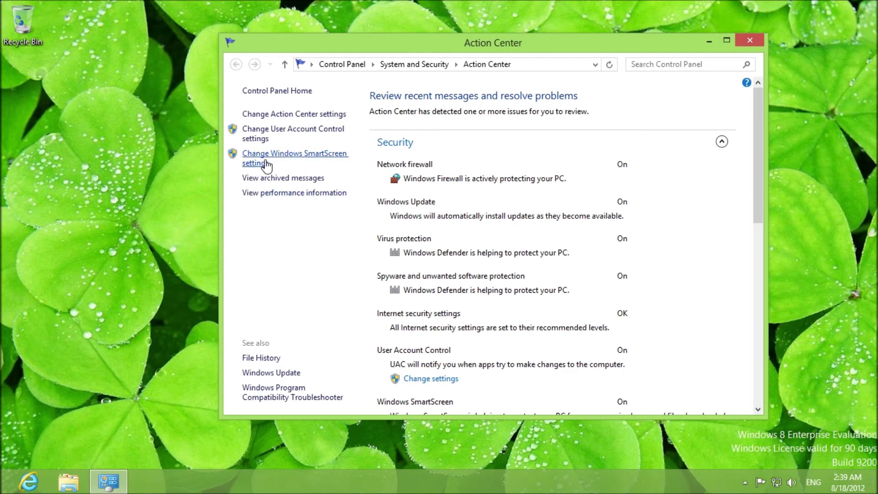
left_click(315, 164)
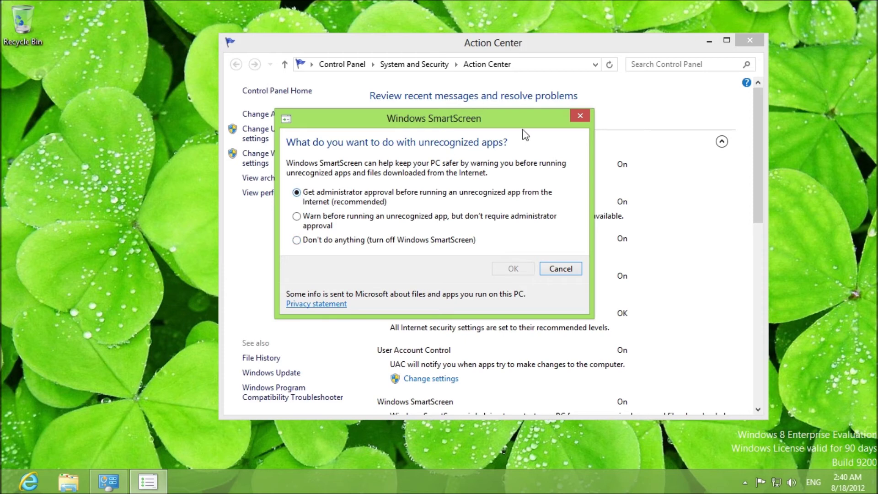
left_click(580, 117)
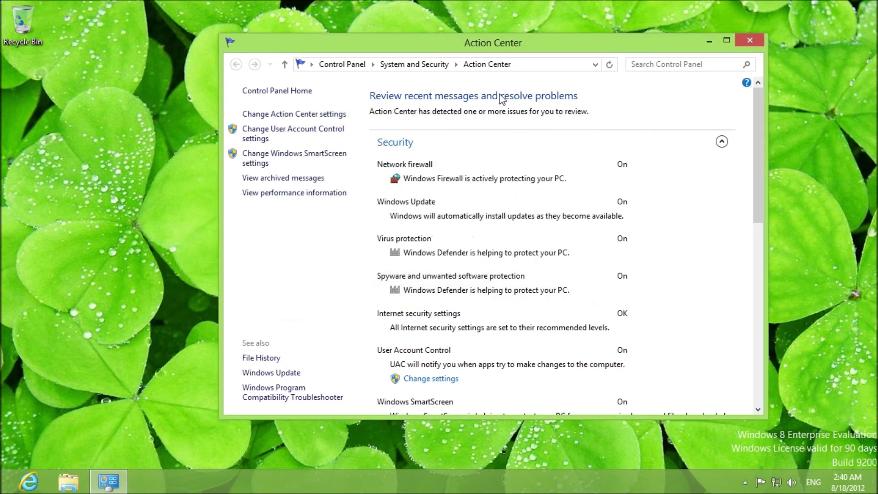
left_click(301, 133)
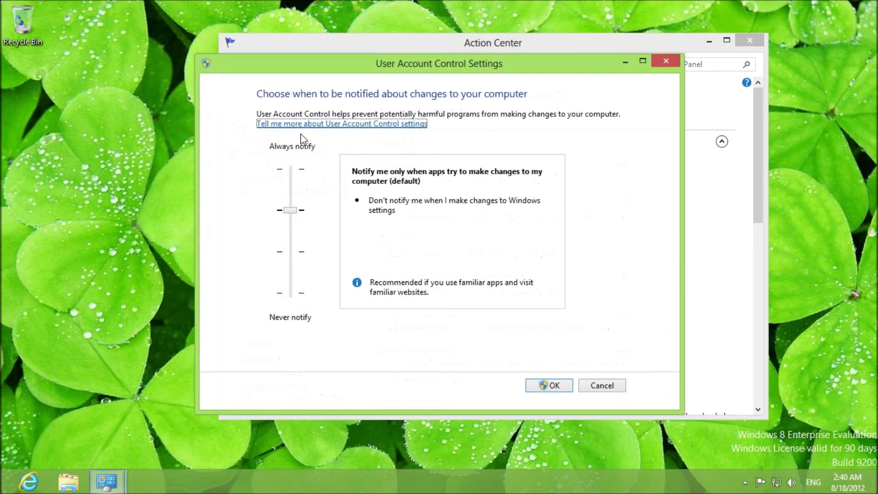
left_click_drag(423, 72, 512, 78)
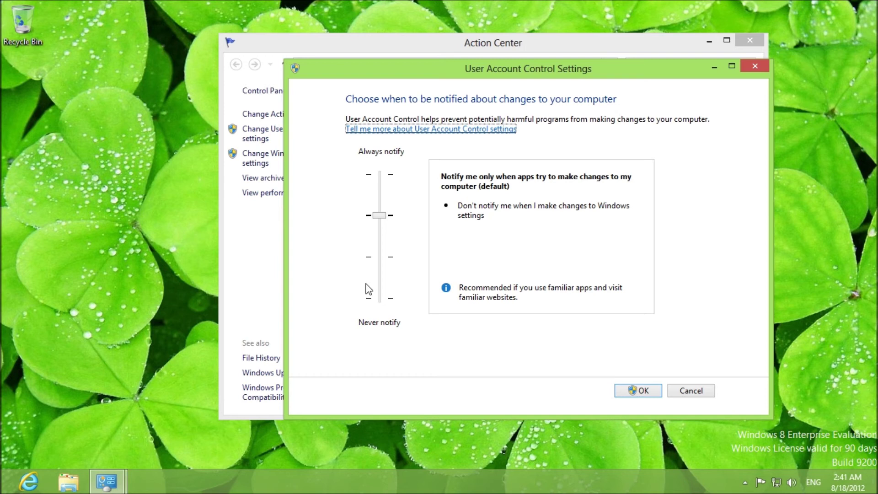
left_click_drag(379, 215, 379, 174)
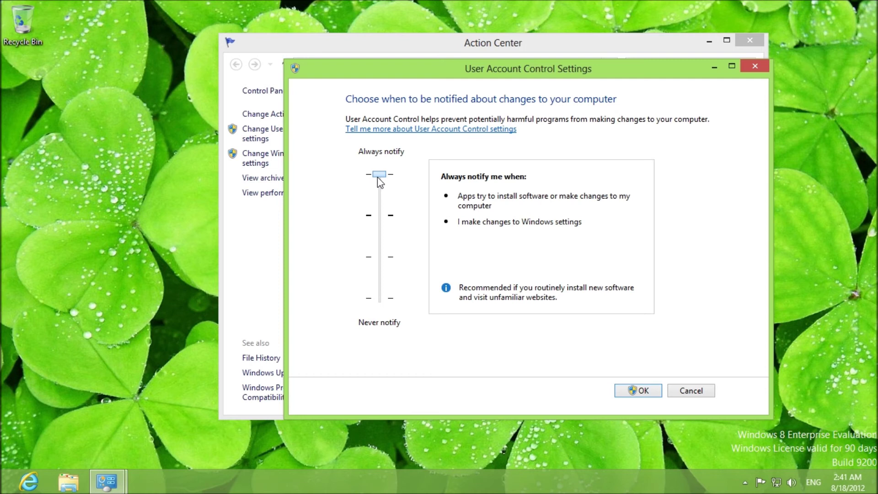
left_click_drag(379, 181, 374, 211)
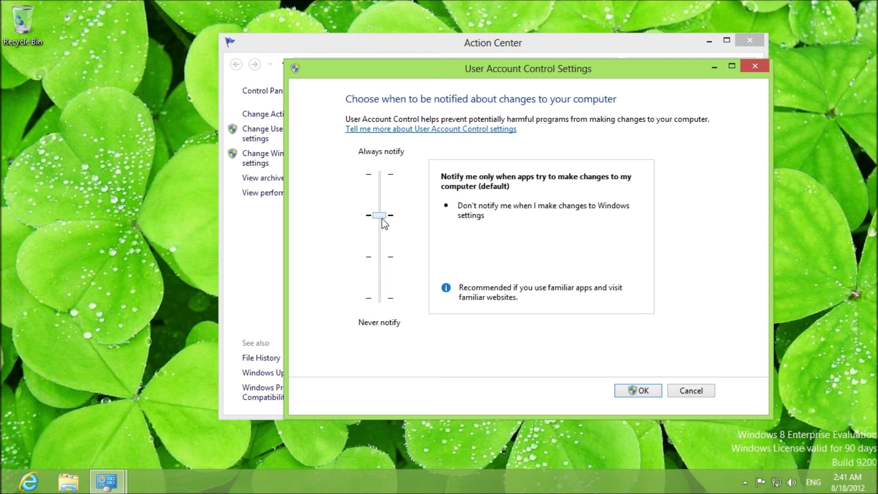
left_click_drag(382, 218, 379, 250)
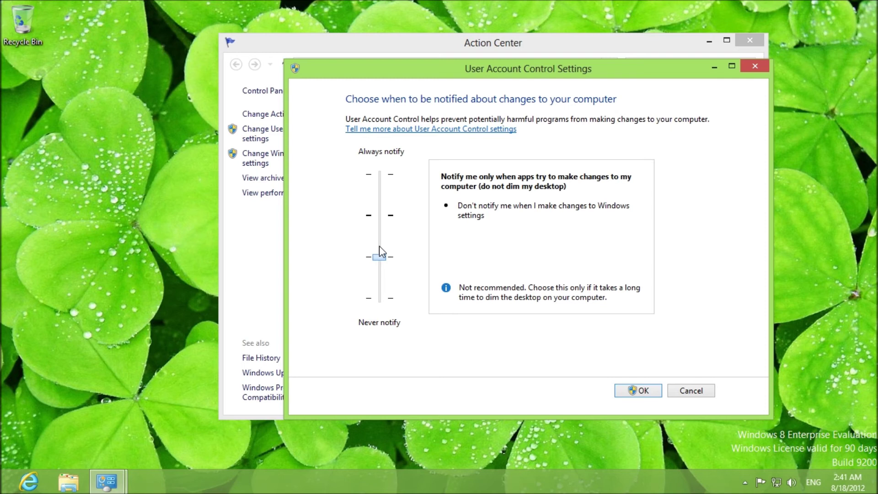
left_click_drag(380, 246, 382, 225)
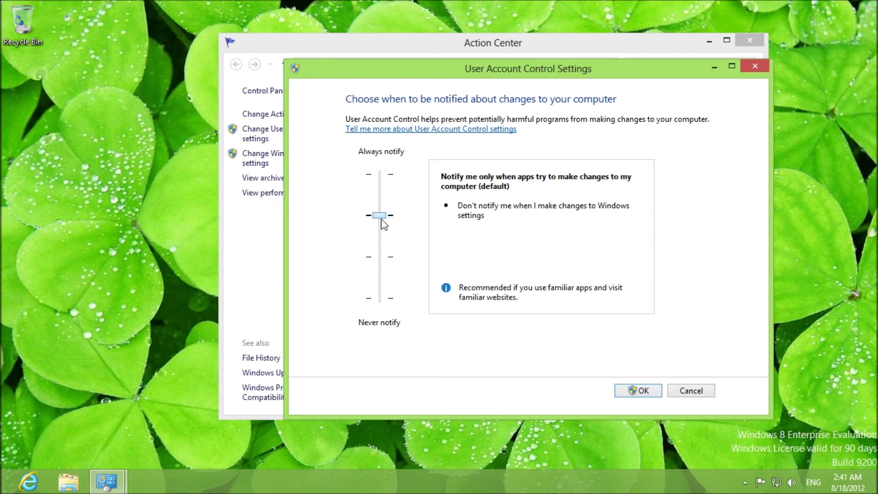
left_click(378, 233)
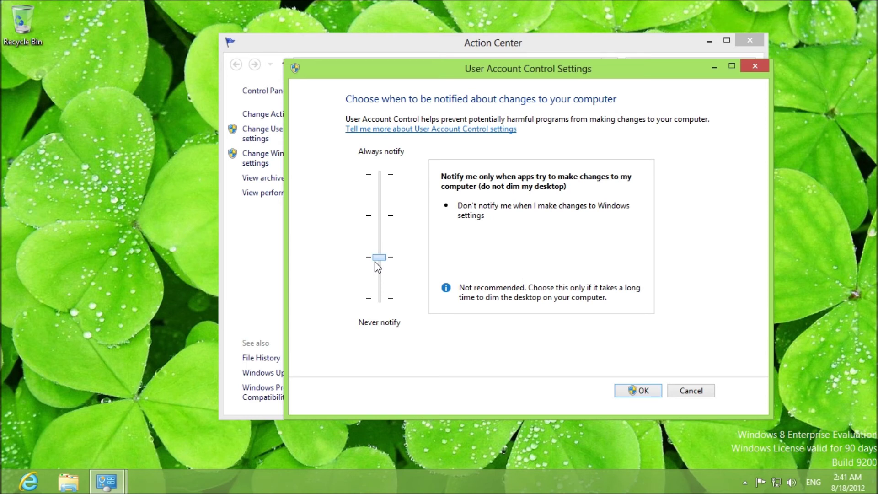
left_click(377, 277)
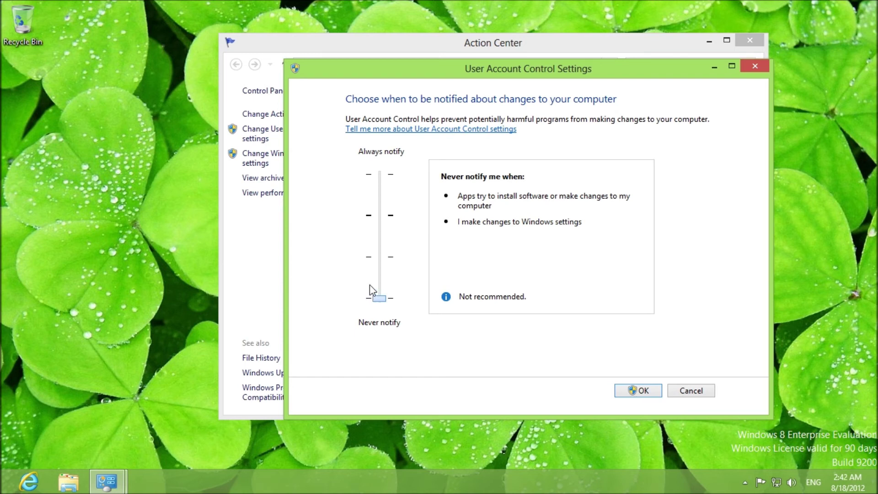
left_click_drag(380, 298, 380, 215)
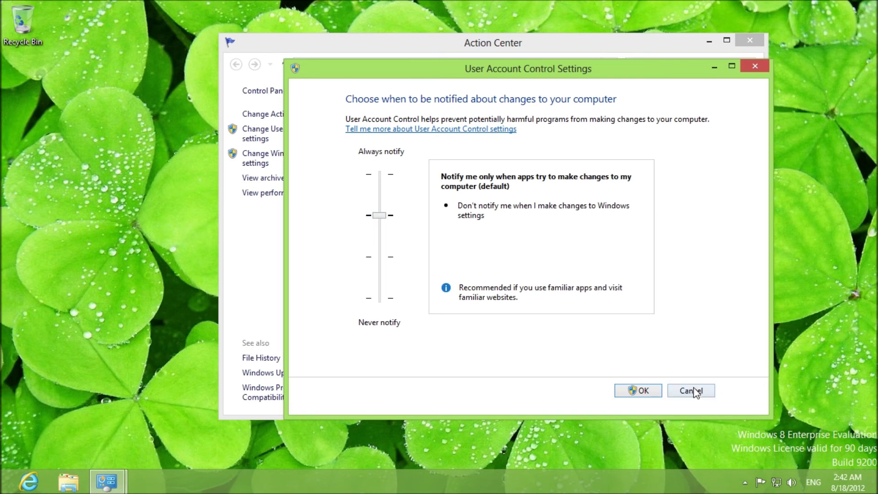
left_click(695, 392)
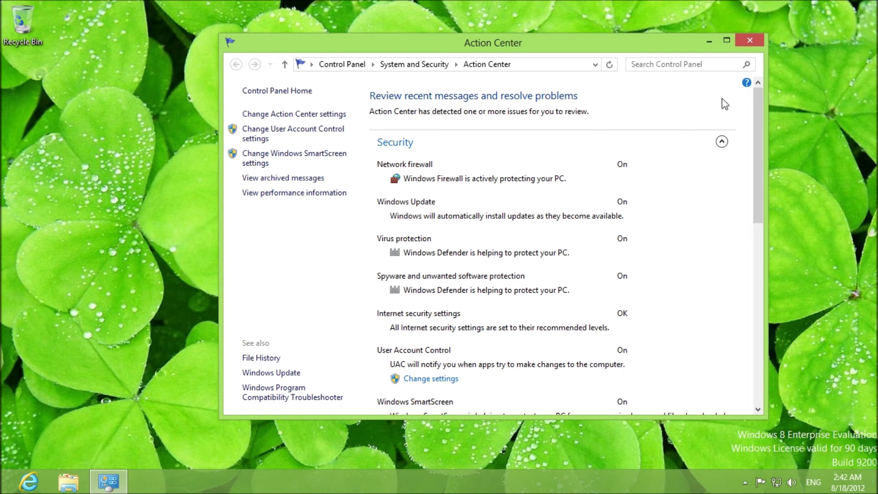
- Reach Windows Firewall via System and Security, view Advanced settings, then open firewall on/off options
left_click(338, 65)
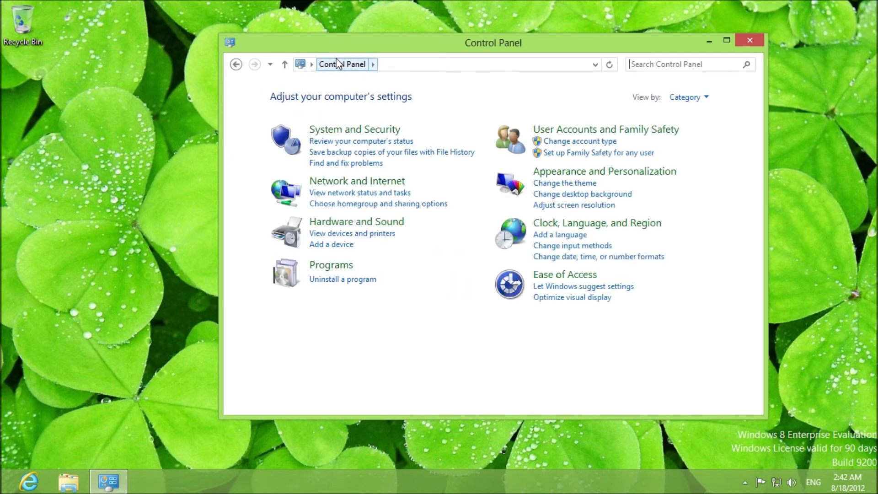
left_click(341, 131)
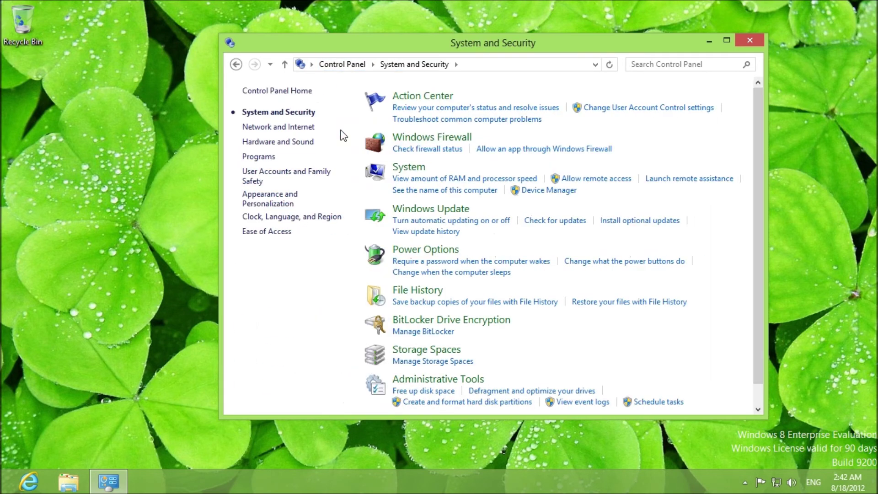
left_click(434, 151)
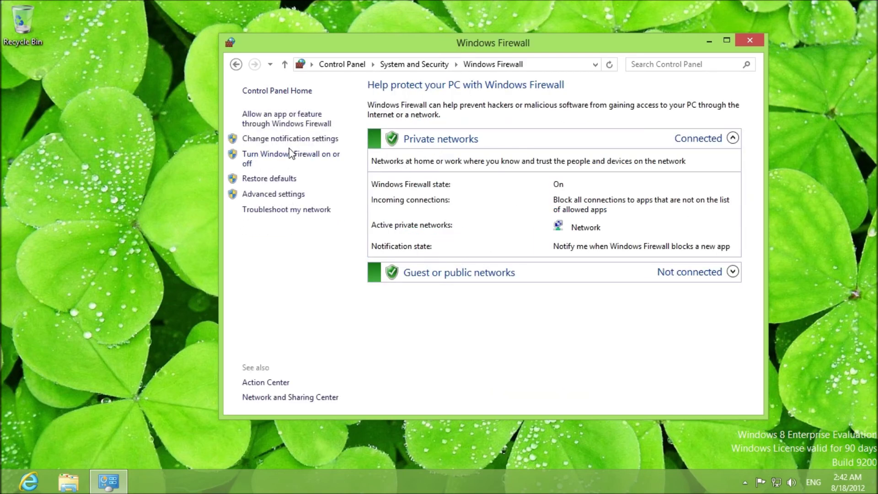
left_click(278, 196)
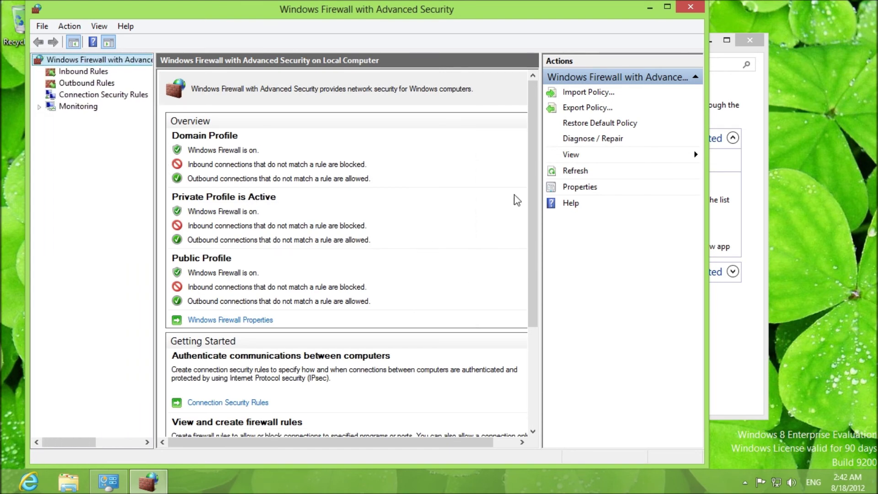
left_click(690, 6)
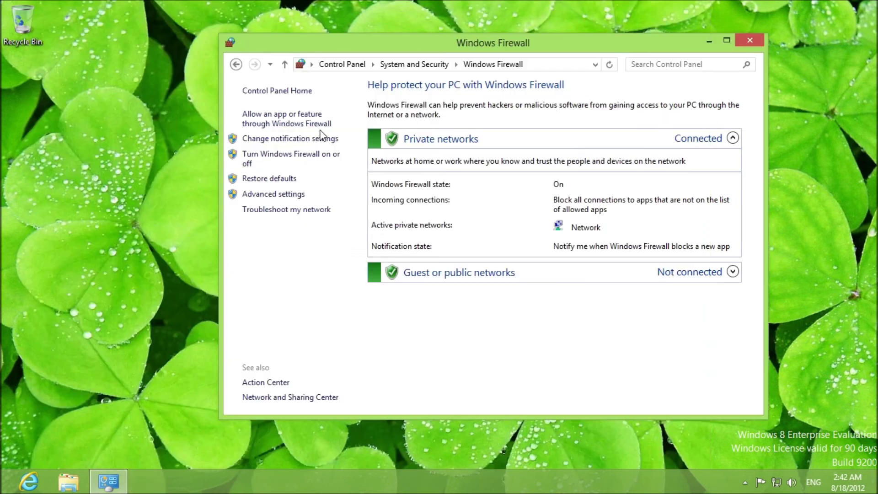
left_click(291, 160)
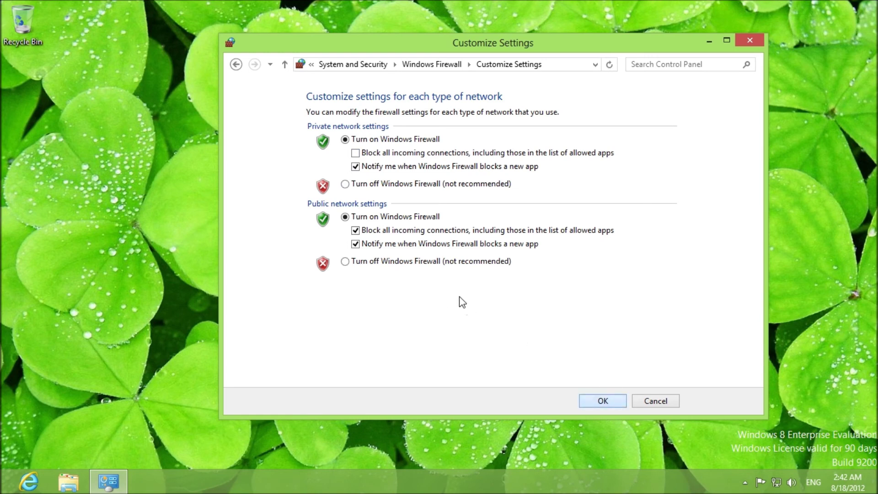
left_click(603, 401)
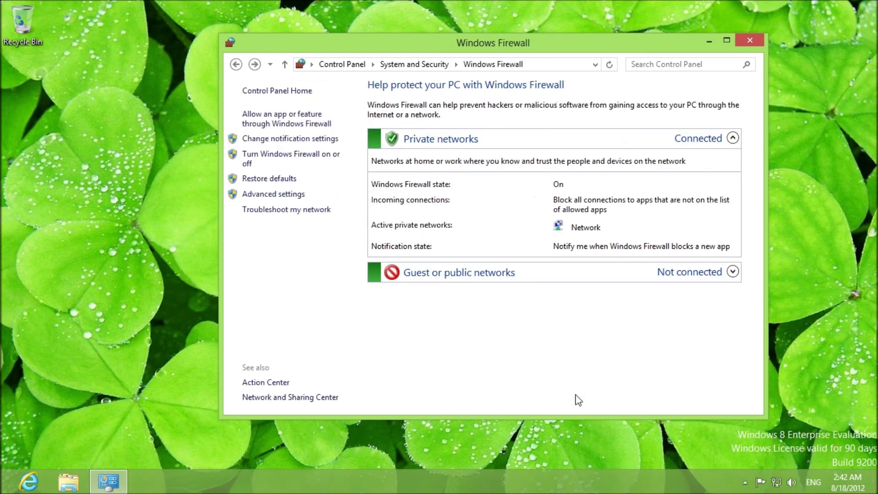
left_click(272, 140)
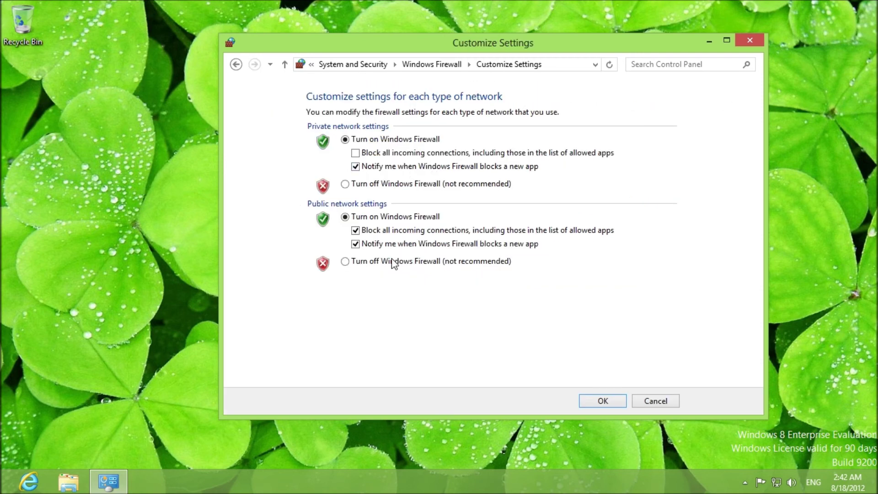
left_click(583, 400)
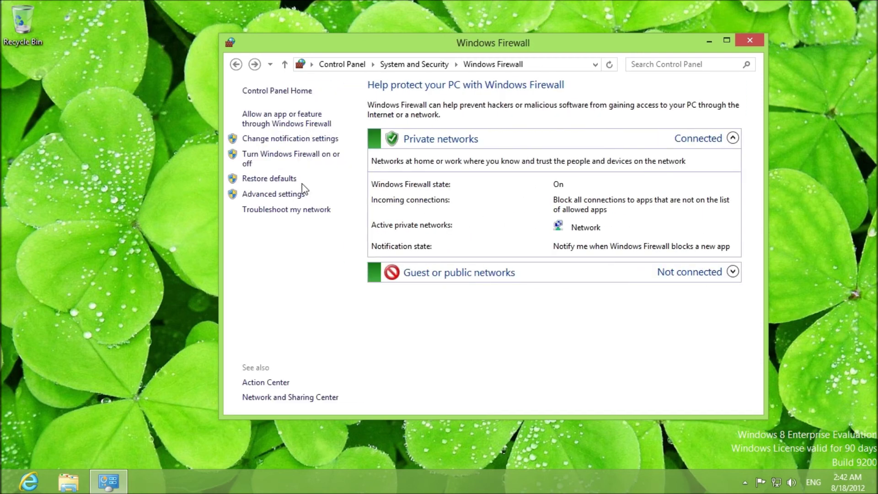
left_click(295, 126)
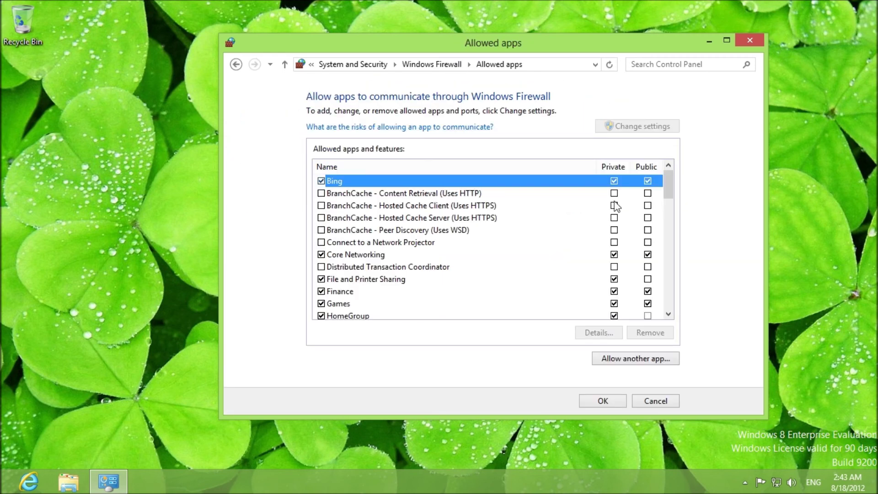
left_click_drag(666, 189, 639, 171)
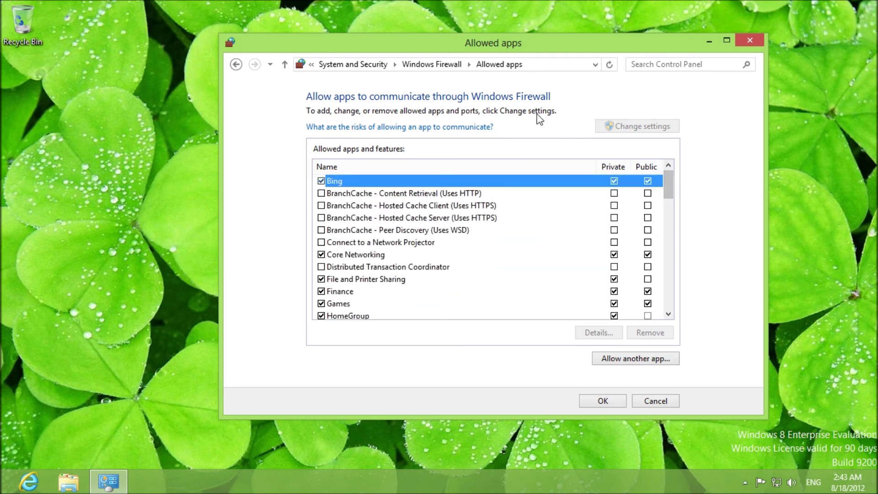
left_click(604, 402)
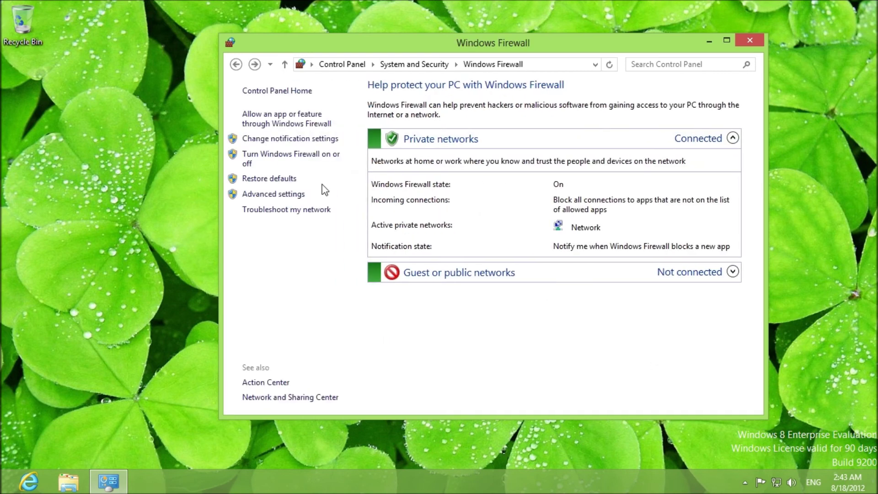
- Return to System and Security and open the File History settings
left_click(236, 64)
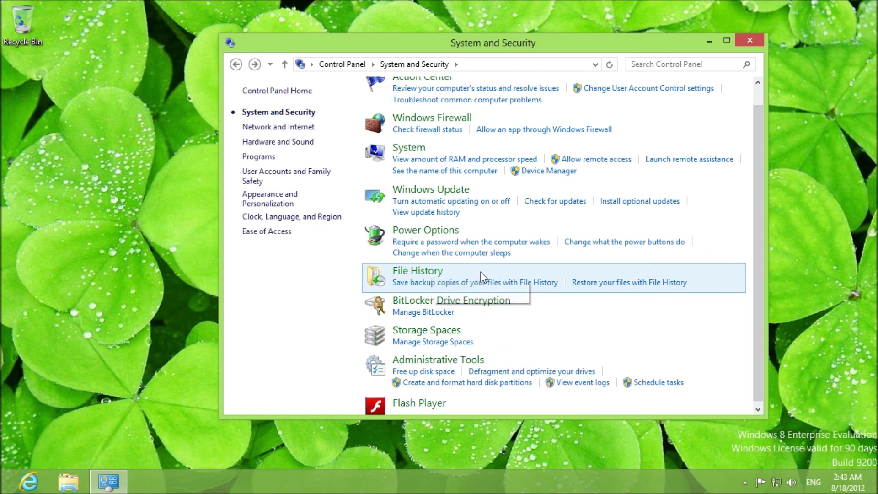
left_click(439, 284)
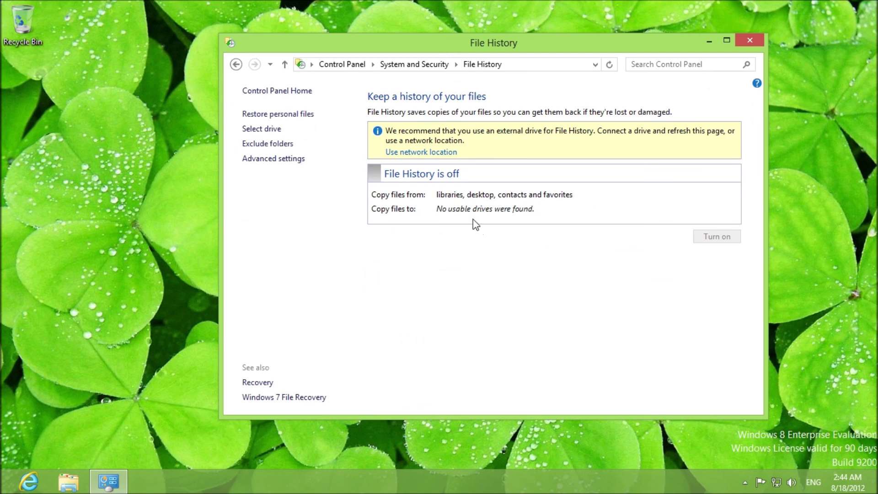
- Go back through System and Security to Control Panel home, then close Control Panel
left_click(236, 64)
scroll(448, 356, "down", 1)
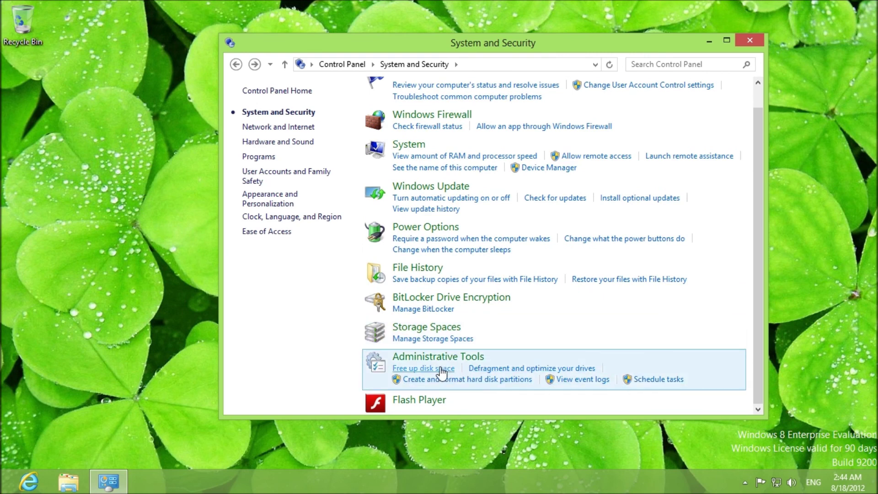
scroll(440, 373, "up", 1)
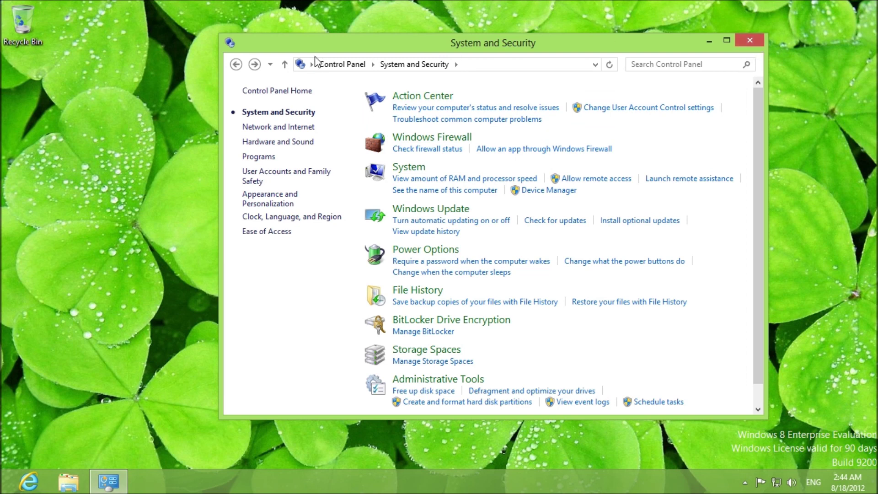
left_click(236, 66)
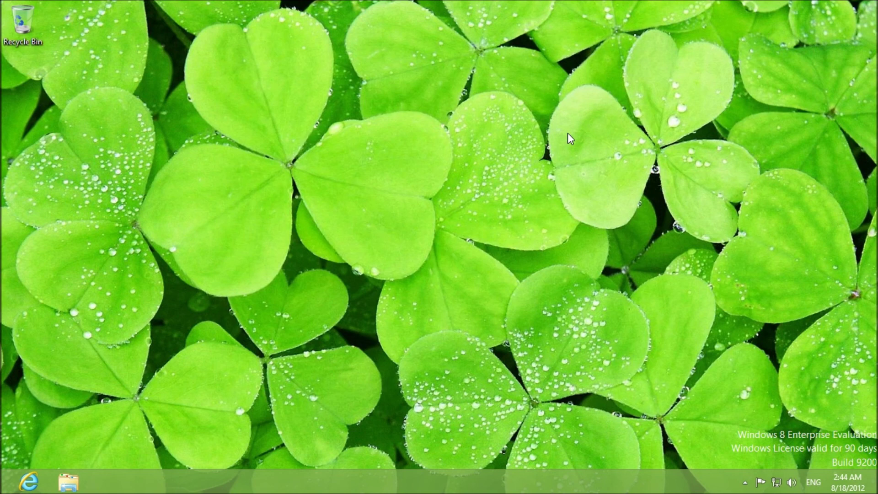
left_click(750, 40)
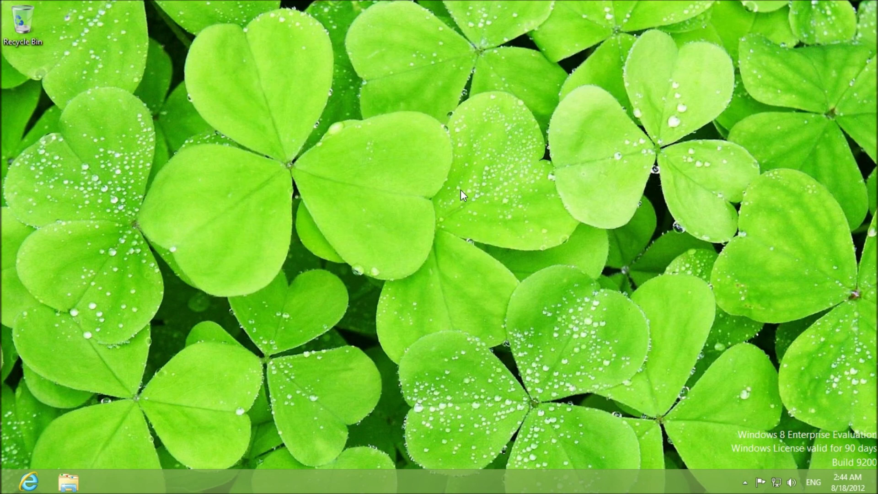